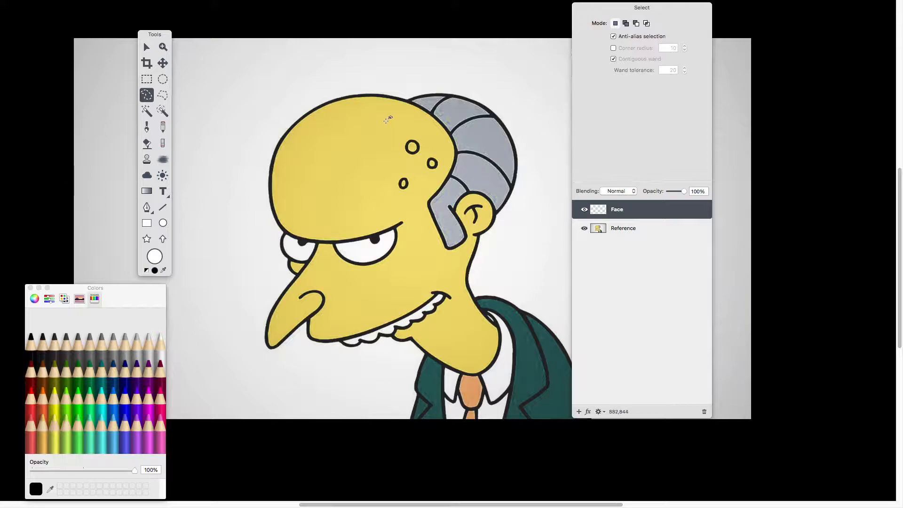
Step: Move the selection and layers palette away from the character's jacket and shift the Colors palette beneath the Tools palette
{"action": "left_click_drag", "start_coordinate": [607, 12], "coordinate": [665, 18]}
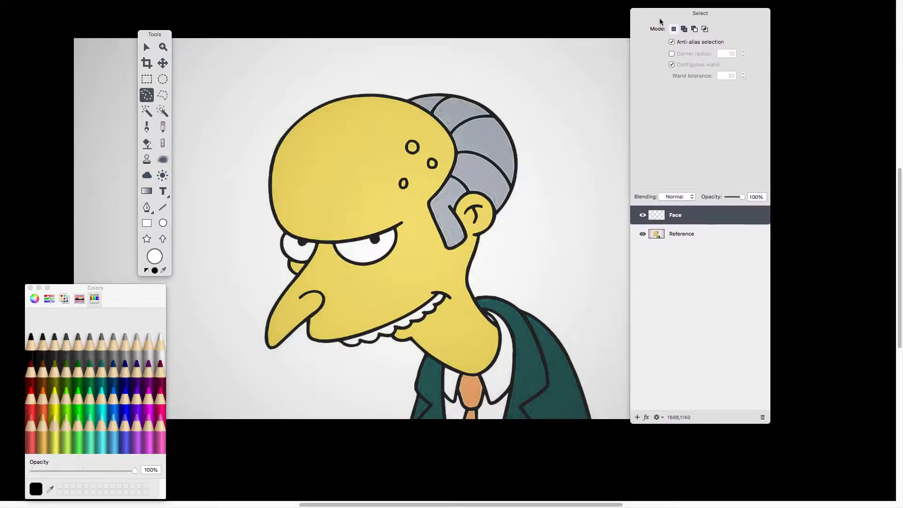
{"action": "left_click_drag", "start_coordinate": [140, 295], "coordinate": [184, 292]}
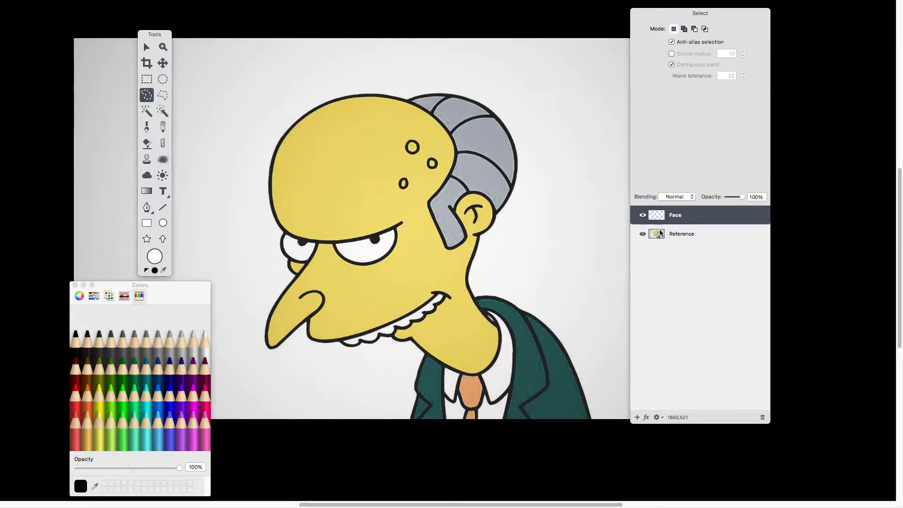
Step: Delete the Face layer, keeping only the Reference layer
{"action": "left_click", "coordinate": [642, 234]}
{"action": "left_click", "coordinate": [642, 234]}
{"action": "left_click", "coordinate": [676, 235]}
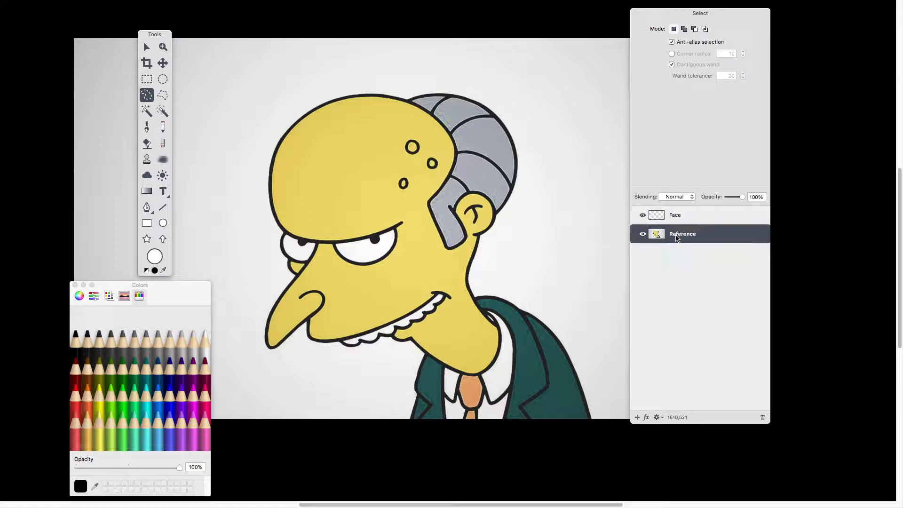
{"action": "left_click", "coordinate": [682, 234]}
{"action": "left_click_drag", "start_coordinate": [696, 216], "coordinate": [763, 423]}
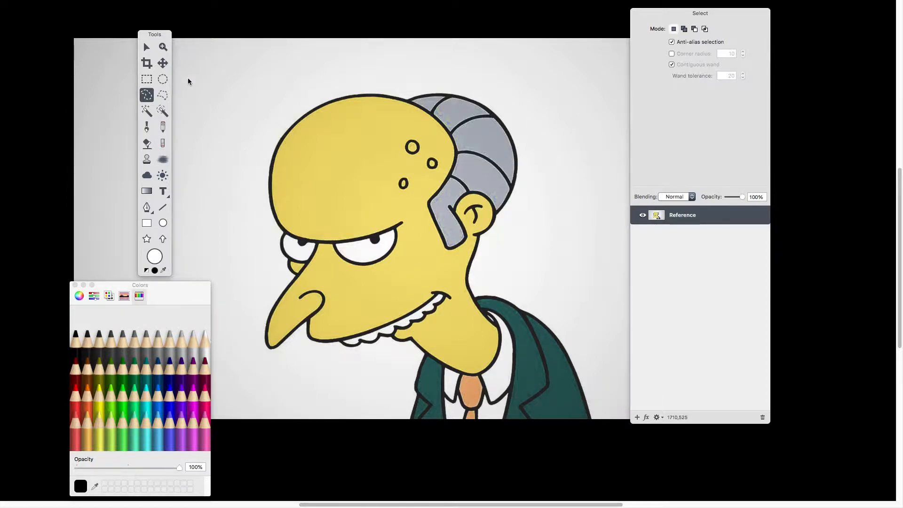
Step: Draw a freehand lasso selection around the character's whole head, face and neck on the Reference layer
{"action": "key", "text": "shift+m"}
{"action": "key", "text": "shift+m"}
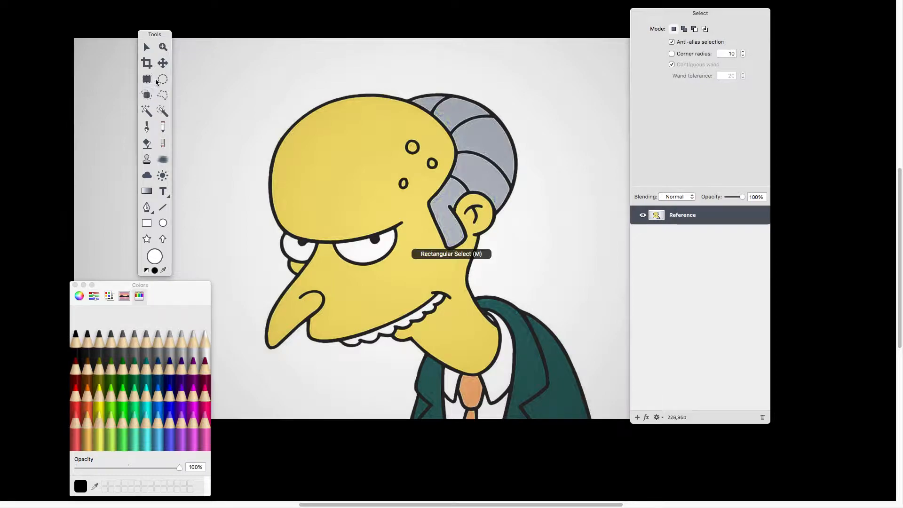
{"action": "left_click", "coordinate": [165, 93]}
{"action": "left_click", "coordinate": [146, 96]}
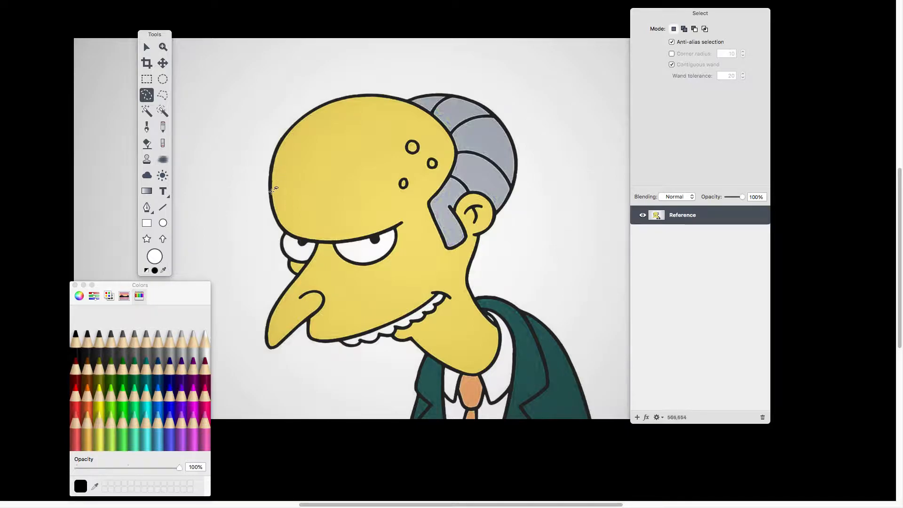
{"action": "key", "text": "super+minus"}
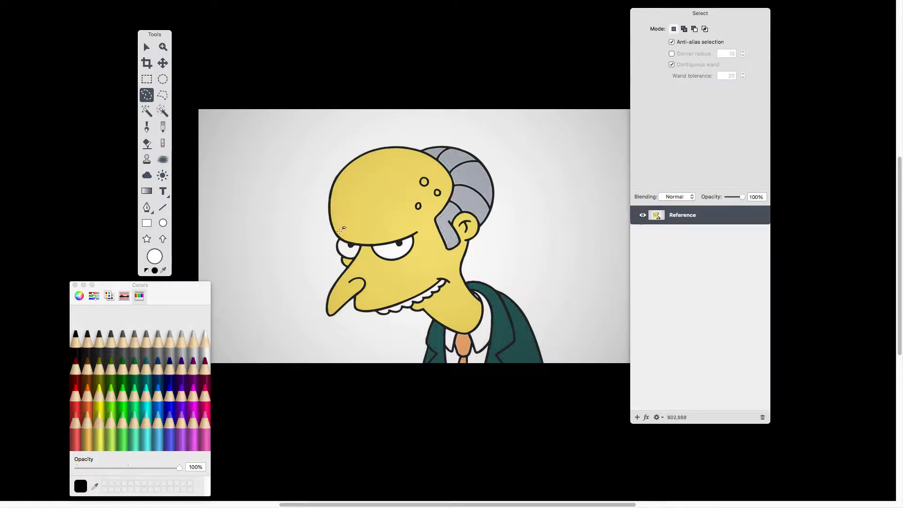
{"action": "left_click_drag", "start_coordinate": [340, 241], "coordinate": [330, 218]}
{"action": "left_click_drag", "start_coordinate": [334, 180], "coordinate": [379, 147]}
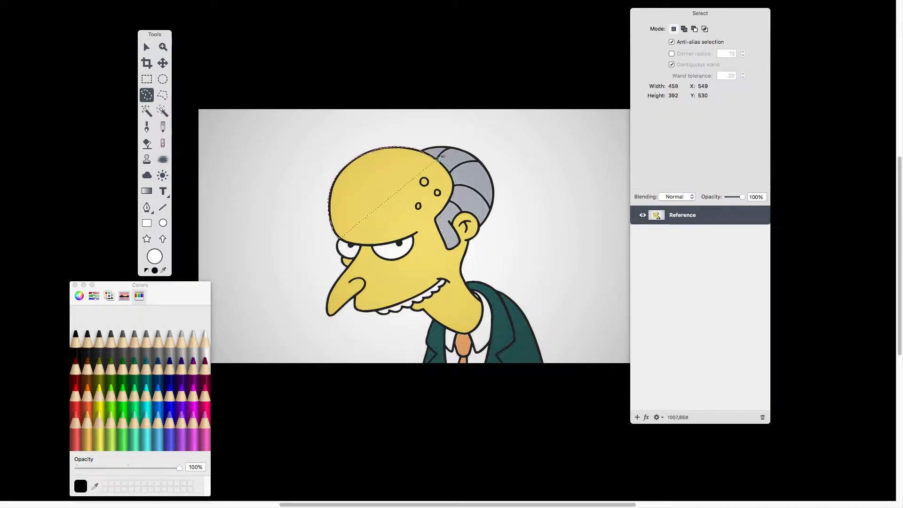
{"action": "mouse_move", "coordinate": [456, 170]}
{"action": "left_mouse_down"}
{"action": "mouse_move", "coordinate": [480, 217]}
{"action": "mouse_move", "coordinate": [464, 266]}
{"action": "mouse_move", "coordinate": [483, 300]}
{"action": "mouse_move", "coordinate": [479, 328]}
{"action": "mouse_move", "coordinate": [462, 336]}
{"action": "mouse_move", "coordinate": [404, 301]}
{"action": "mouse_move", "coordinate": [363, 312]}
{"action": "mouse_move", "coordinate": [355, 294]}
{"action": "mouse_move", "coordinate": [328, 315]}
{"action": "mouse_move", "coordinate": [348, 263]}
{"action": "left_mouse_up"}
Step: Refine the selection along the back of the neck, cutting out the jacket collar so it follows the black outline
{"action": "key", "text": "super+equal"}
{"action": "key", "text": "super+equal"}
{"action": "key", "text": "super+equal"}
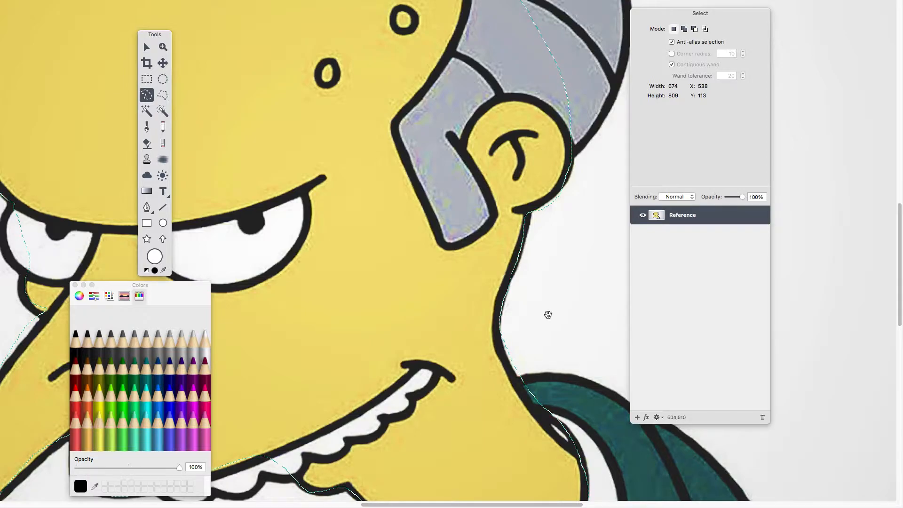
{"action": "mouse_move", "coordinate": [548, 314]}
{"action": "left_mouse_down"}
{"action": "mouse_move", "coordinate": [486, 256]}
{"action": "mouse_move", "coordinate": [416, 107]}
{"action": "left_mouse_up"}
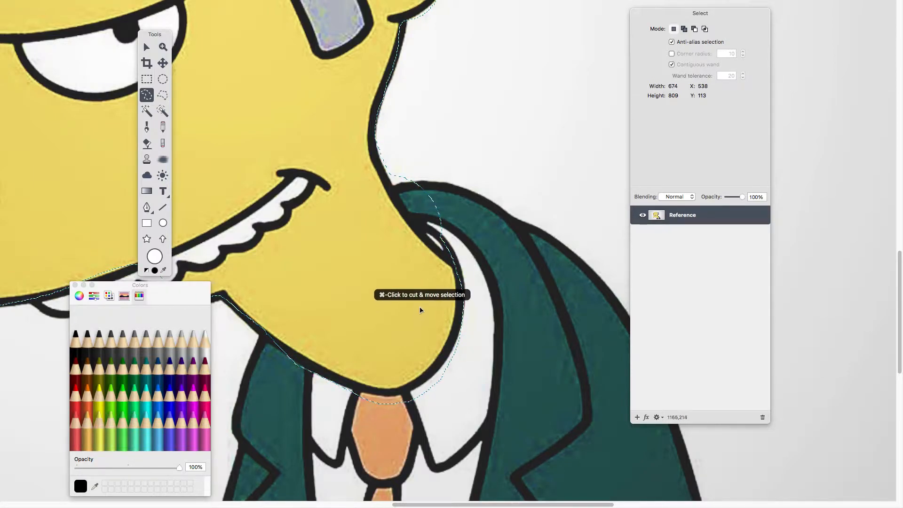
{"action": "key", "text": "super+z"}
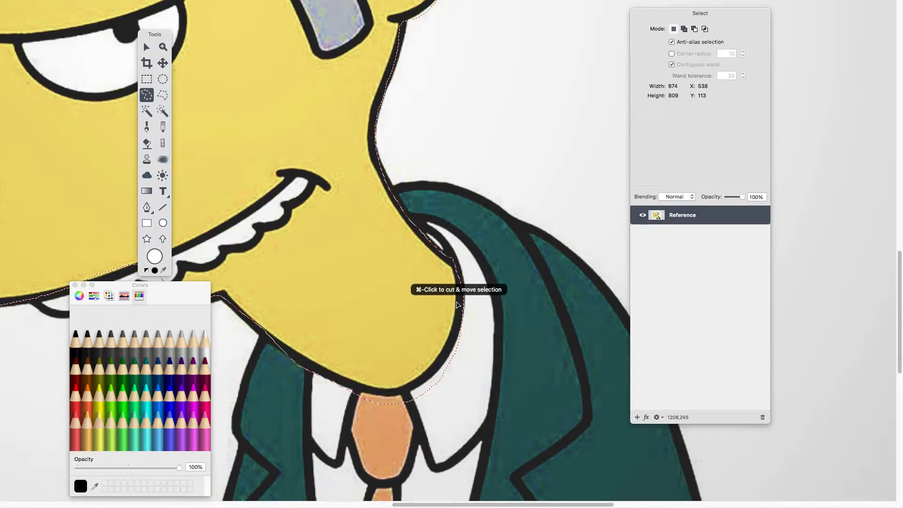
{"action": "scroll", "coordinate": [433, 308], "scroll_direction": "down", "scroll_amount": 4}
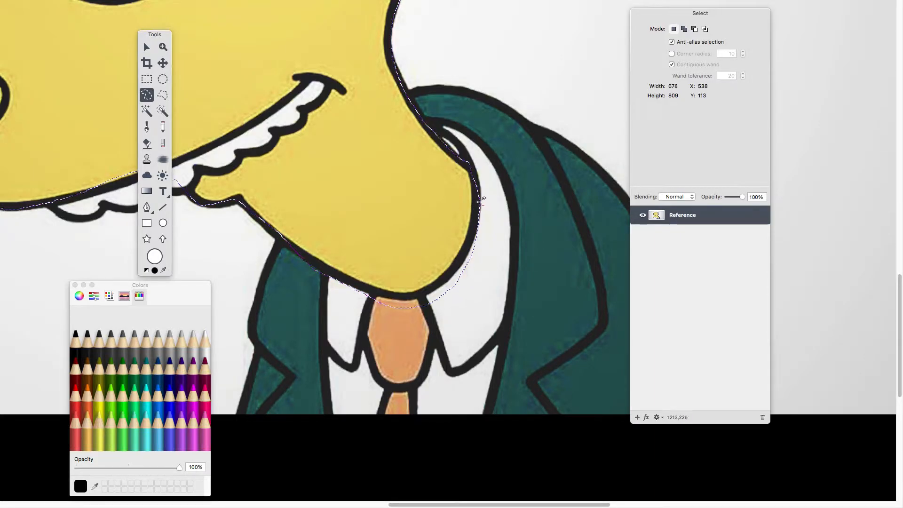
Step: Trim the shirt and tie area from the selection along the rounded bottom of the neck
{"action": "left_click_drag", "start_coordinate": [465, 252], "coordinate": [455, 267]}
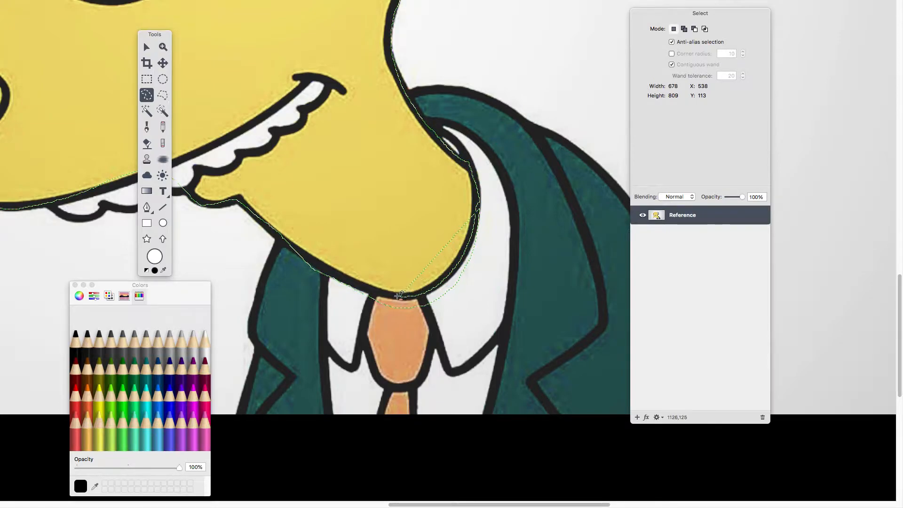
{"action": "left_click_drag", "start_coordinate": [327, 272], "coordinate": [330, 278]}
{"action": "left_click_drag", "start_coordinate": [405, 315], "coordinate": [465, 283]}
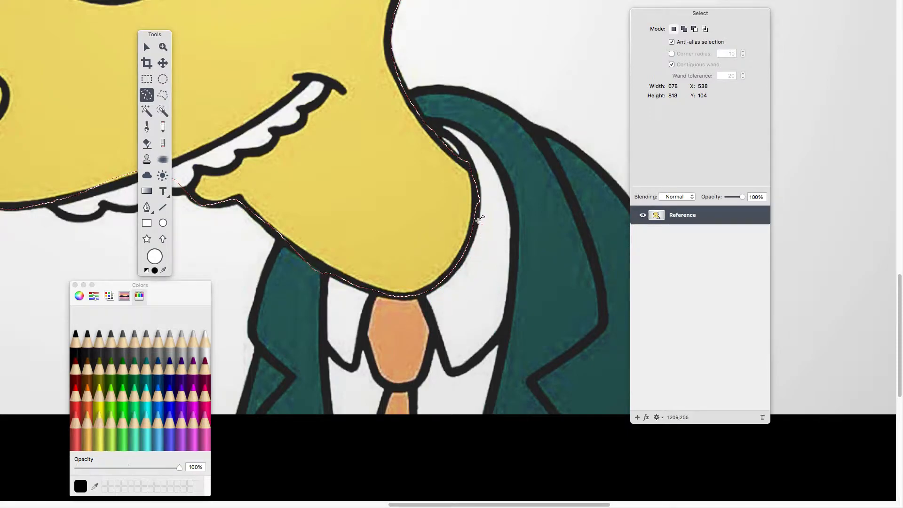
Step: Trim the excess background from the selection along the outer edge of the nose
{"action": "left_click_drag", "start_coordinate": [362, 233], "coordinate": [404, 205]}
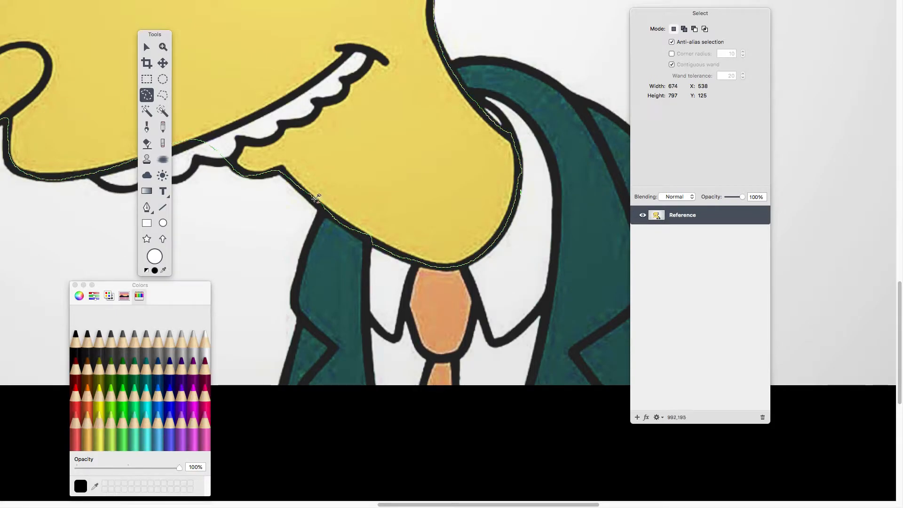
{"action": "left_click_drag", "start_coordinate": [293, 206], "coordinate": [475, 231]}
{"action": "left_click_drag", "start_coordinate": [360, 236], "coordinate": [444, 221]}
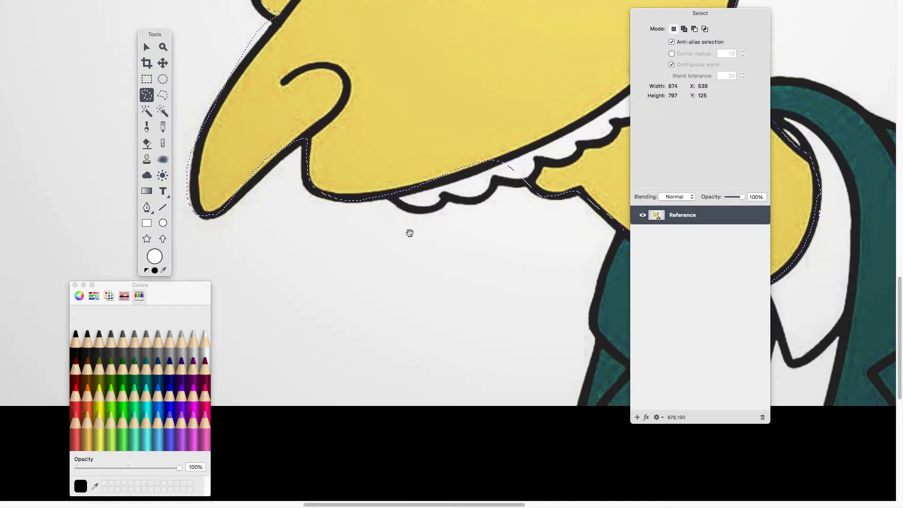
{"action": "left_click_drag", "start_coordinate": [360, 224], "coordinate": [409, 235]}
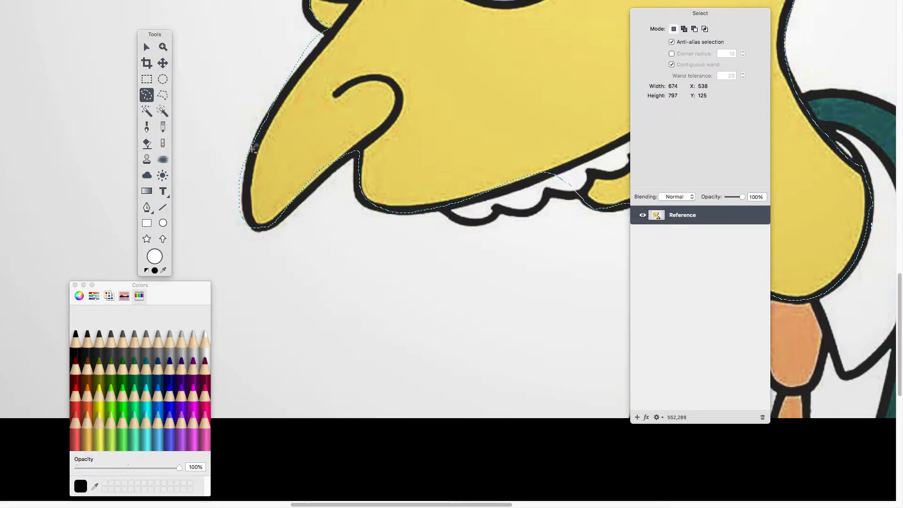
{"action": "left_click_drag", "start_coordinate": [250, 167], "coordinate": [256, 228]}
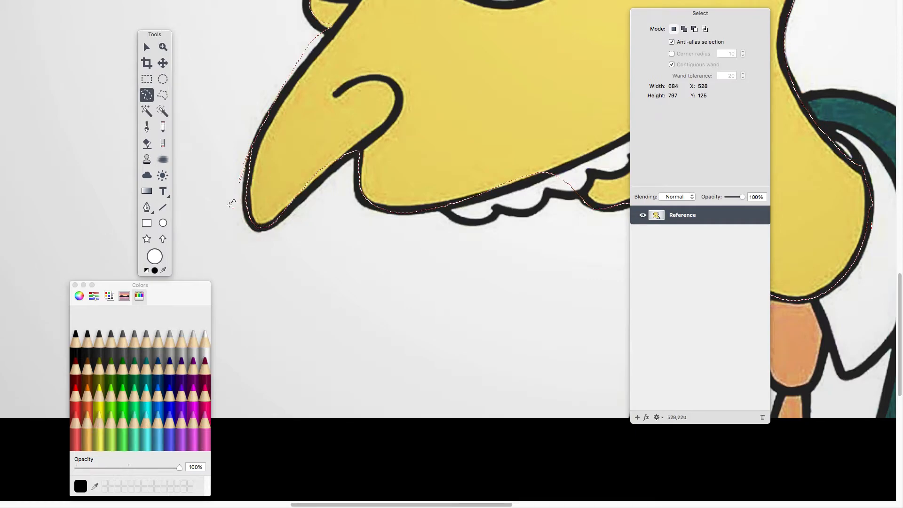
{"action": "left_click_drag", "start_coordinate": [232, 173], "coordinate": [253, 142]}
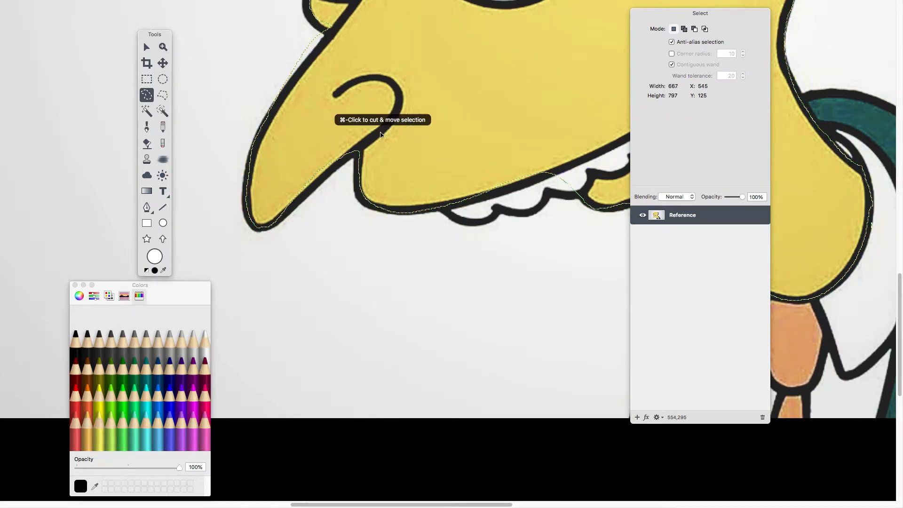
Step: Tighten the selection against the black outline along the front of the forehead
{"action": "scroll", "coordinate": [338, 91], "scroll_direction": "up", "scroll_amount": 6}
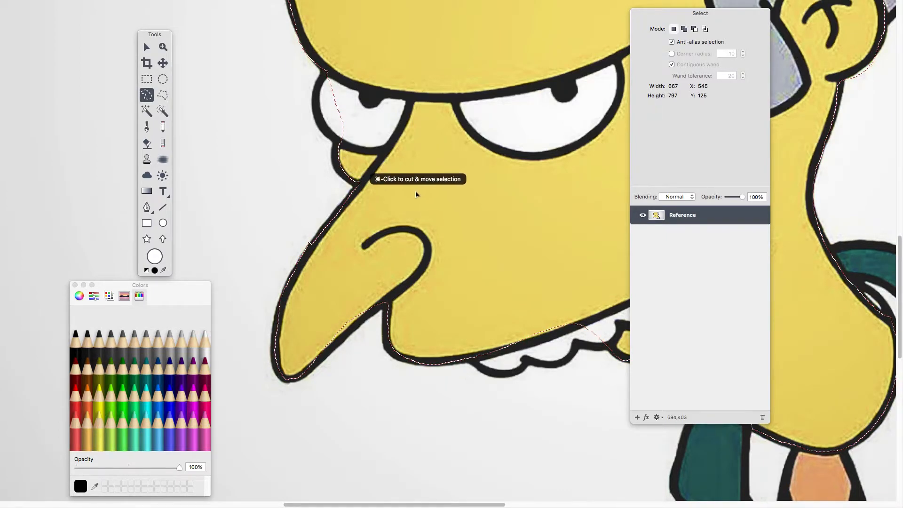
{"action": "scroll", "coordinate": [423, 212], "scroll_direction": "up", "scroll_amount": 5}
{"action": "scroll", "coordinate": [426, 202], "scroll_direction": "up", "scroll_amount": 8}
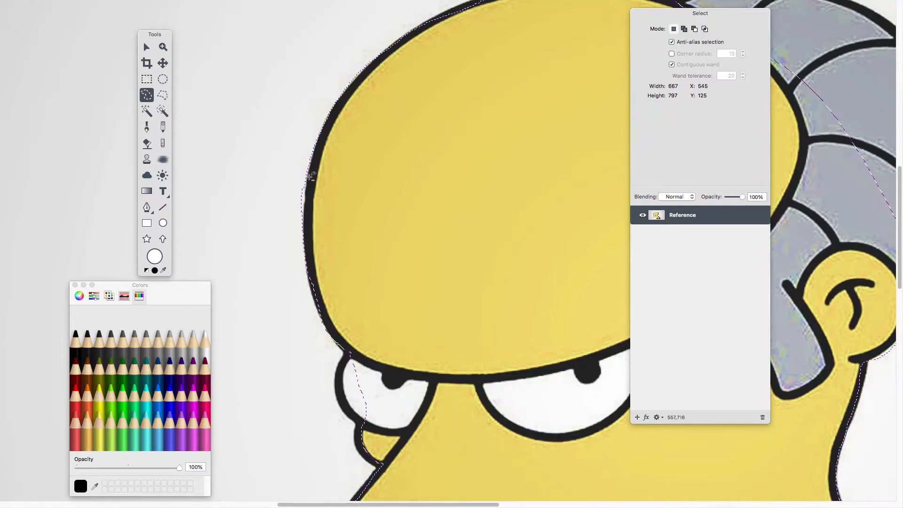
{"action": "mouse_move", "coordinate": [300, 220]}
{"action": "left_mouse_down"}
{"action": "mouse_move", "coordinate": [307, 236]}
{"action": "mouse_move", "coordinate": [314, 179]}
{"action": "left_mouse_up"}
{"action": "left_click_drag", "start_coordinate": [427, 153], "coordinate": [412, 249]}
{"action": "left_click_drag", "start_coordinate": [415, 180], "coordinate": [313, 214]}
{"action": "mouse_move", "coordinate": [455, 190]}
{"action": "left_mouse_down"}
{"action": "mouse_move", "coordinate": [391, 169]}
{"action": "mouse_move", "coordinate": [405, 145]}
{"action": "mouse_move", "coordinate": [382, 115]}
{"action": "left_mouse_up"}
{"action": "left_click_drag", "start_coordinate": [418, 150], "coordinate": [402, 115]}
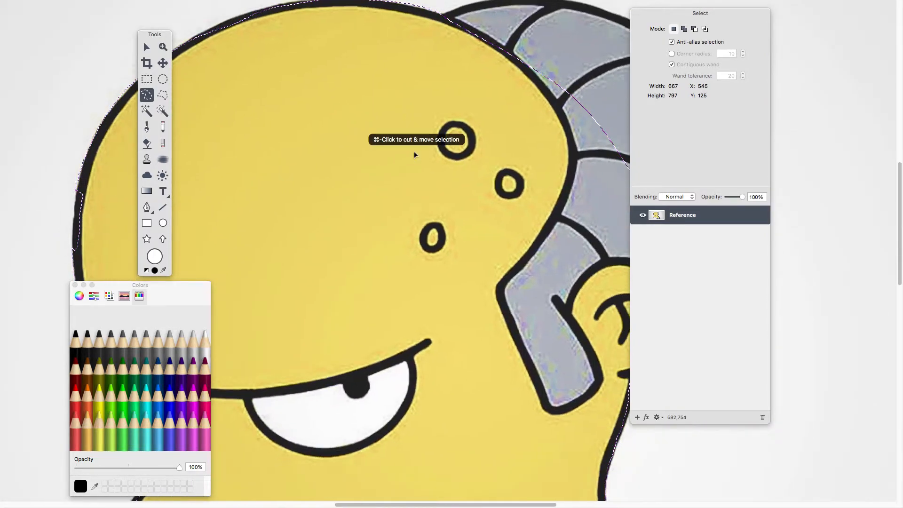
{"action": "key", "text": "super+minus"}
{"action": "key", "text": "super+minus"}
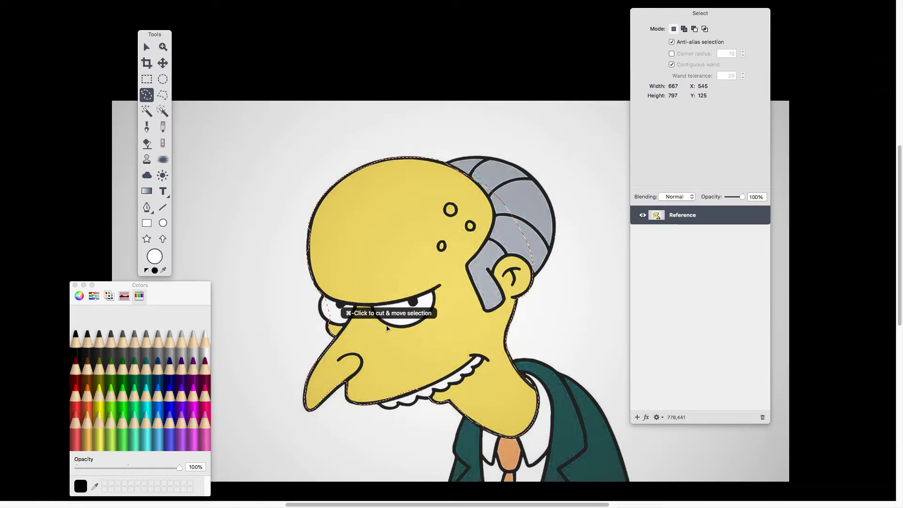
{"action": "scroll", "coordinate": [381, 300], "scroll_direction": "down", "scroll_amount": 3}
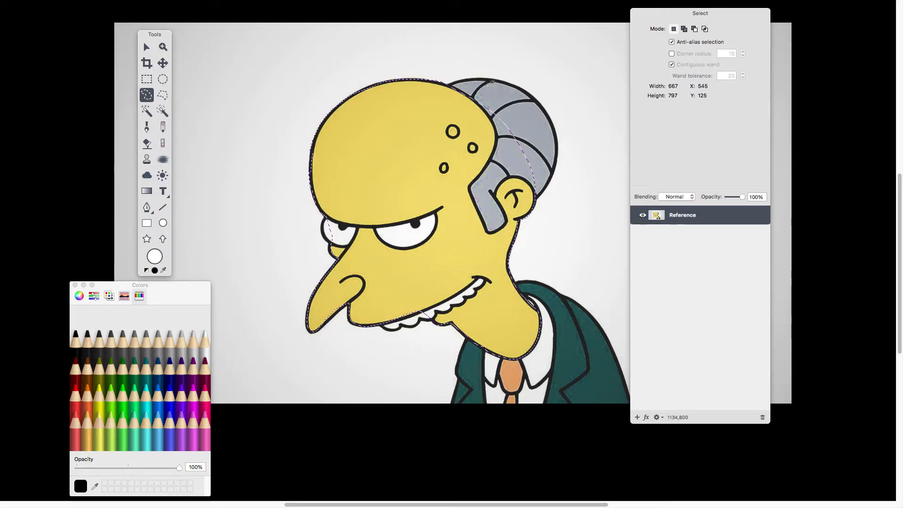
Step: Copy the selected head to a new layer and check the cutout by briefly hiding the Reference layer
{"action": "mouse_move", "coordinate": [372, 1]}
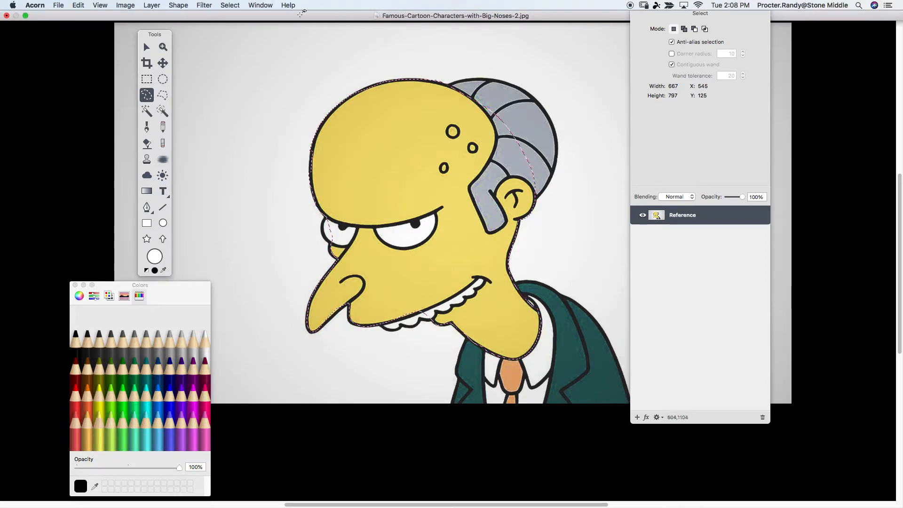
{"action": "left_click", "coordinate": [153, 7]}
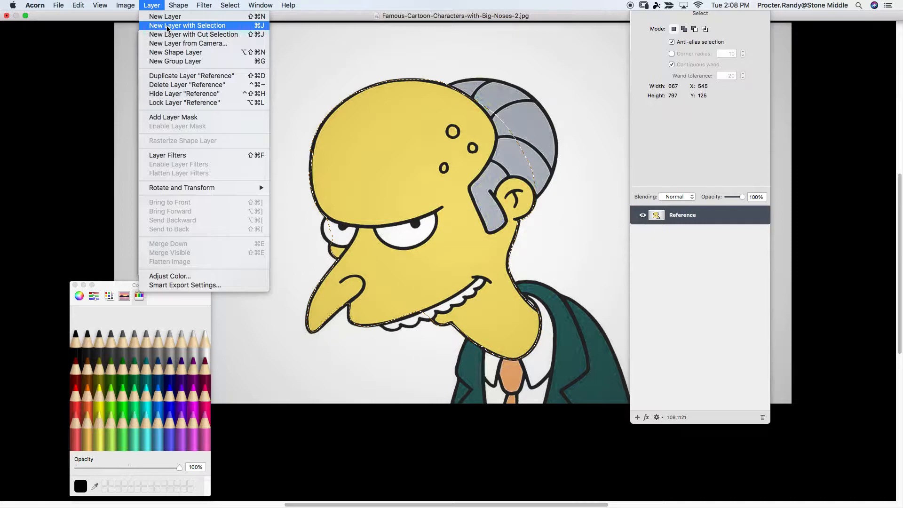
{"action": "left_click", "coordinate": [168, 26]}
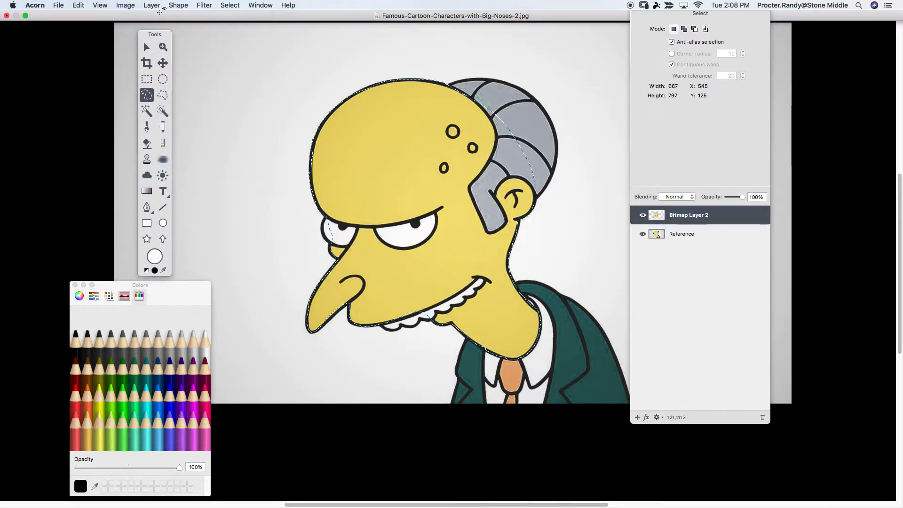
{"action": "left_click", "coordinate": [643, 234]}
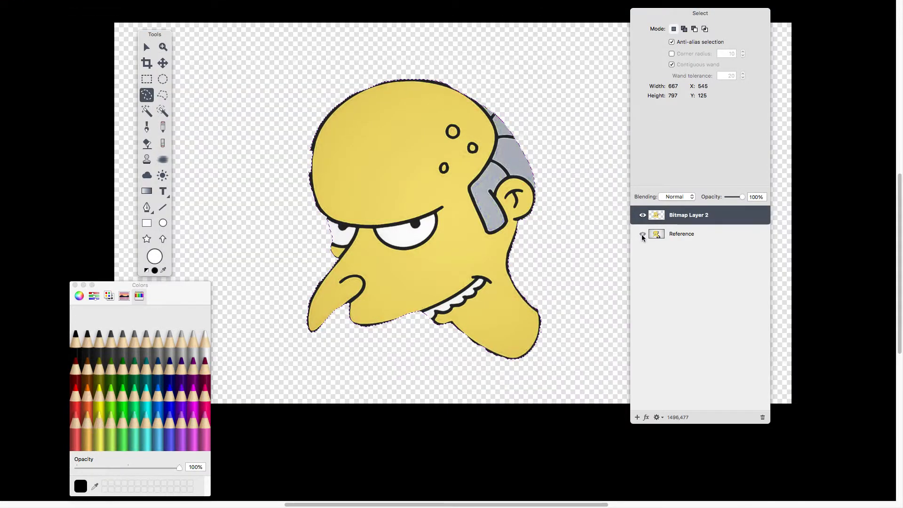
{"action": "left_click", "coordinate": [643, 235]}
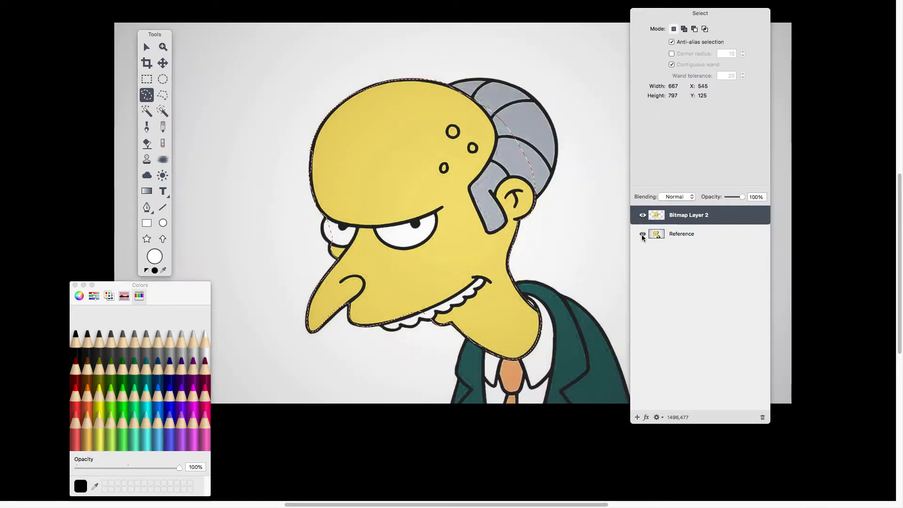
Step: Rename the new bitmap layer as head
{"action": "double_click", "coordinate": [679, 217]}
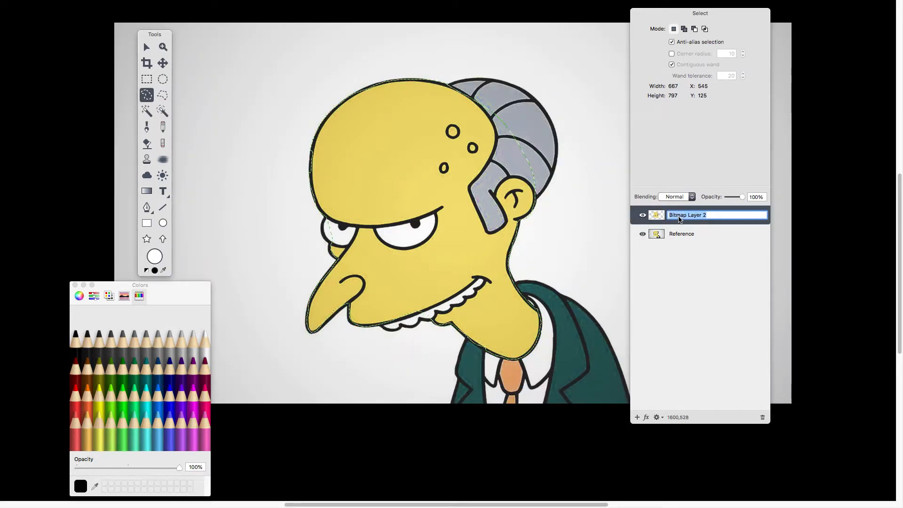
{"action": "type", "text": "head"}
{"action": "key", "text": "Return"}
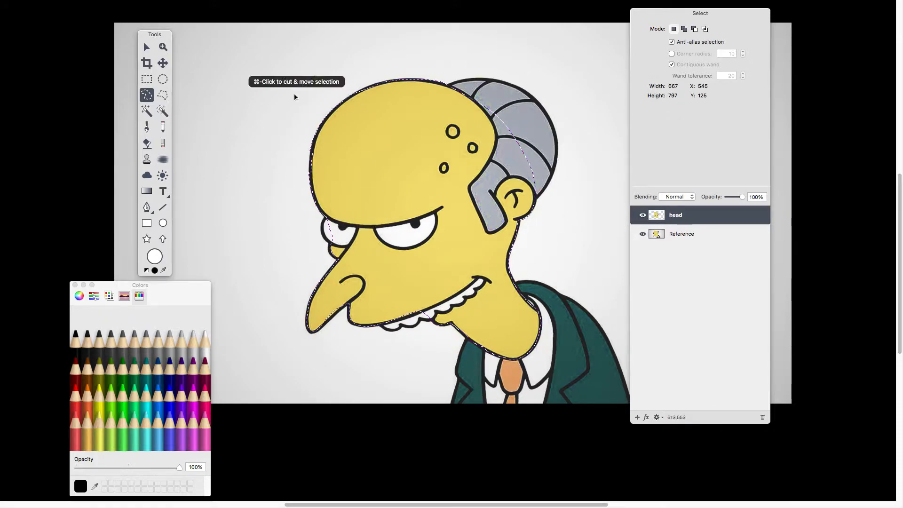
Step: Apply the Color Monochrome color effect to the head layer with an intensity of 1
{"action": "mouse_move", "coordinate": [289, 5]}
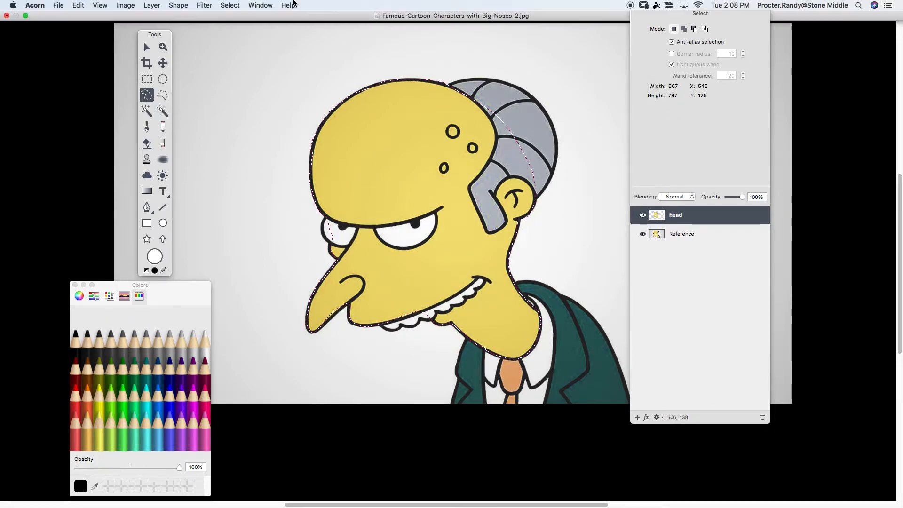
{"action": "left_click", "coordinate": [214, 3]}
{"action": "mouse_move", "coordinate": [222, 58]}
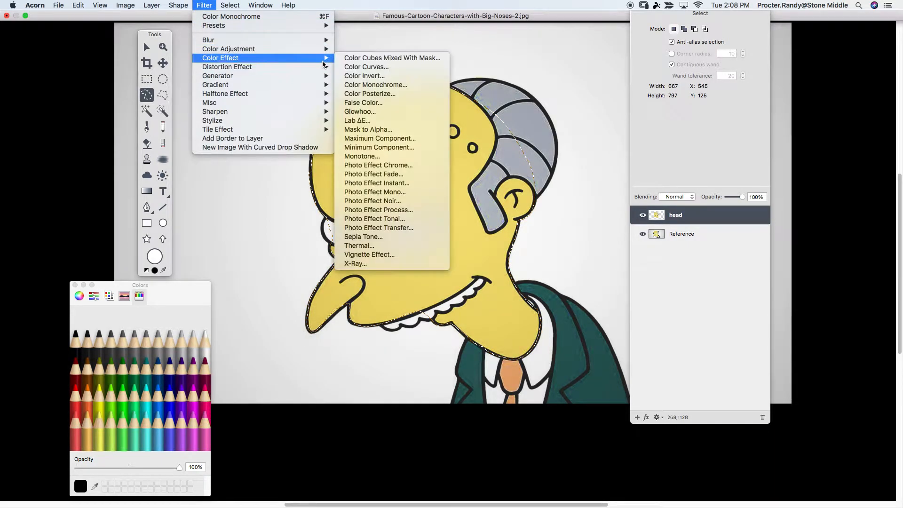
{"action": "left_click", "coordinate": [361, 85]}
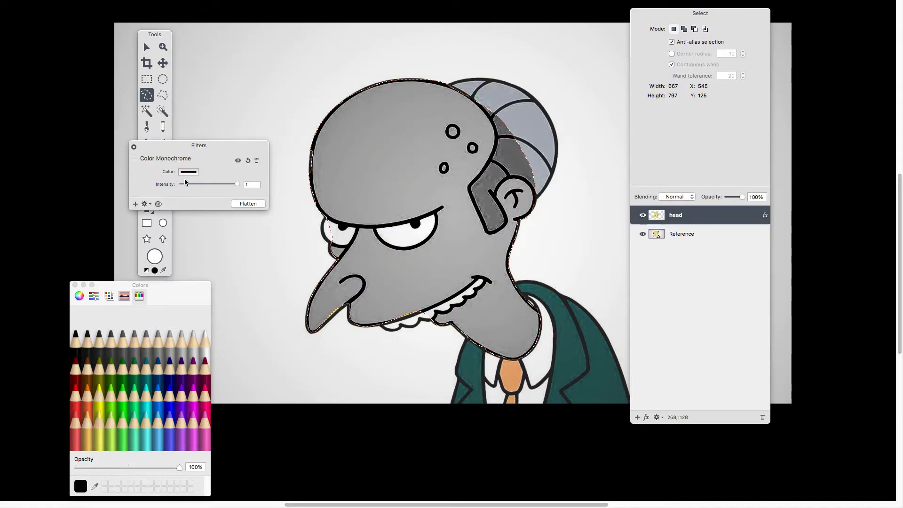
{"action": "mouse_move", "coordinate": [238, 187]}
{"action": "left_mouse_down"}
{"action": "mouse_move", "coordinate": [203, 187]}
{"action": "mouse_move", "coordinate": [240, 190]}
{"action": "left_mouse_up"}
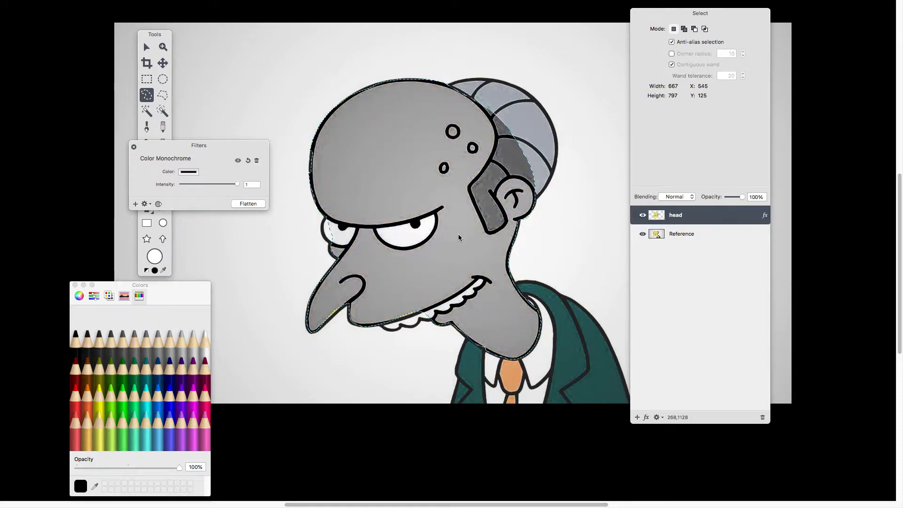
Step: Recolor the head with Spring green at a Color Monochrome intensity of 0.81 and compare it with the original Reference image
{"action": "left_click", "coordinate": [643, 234]}
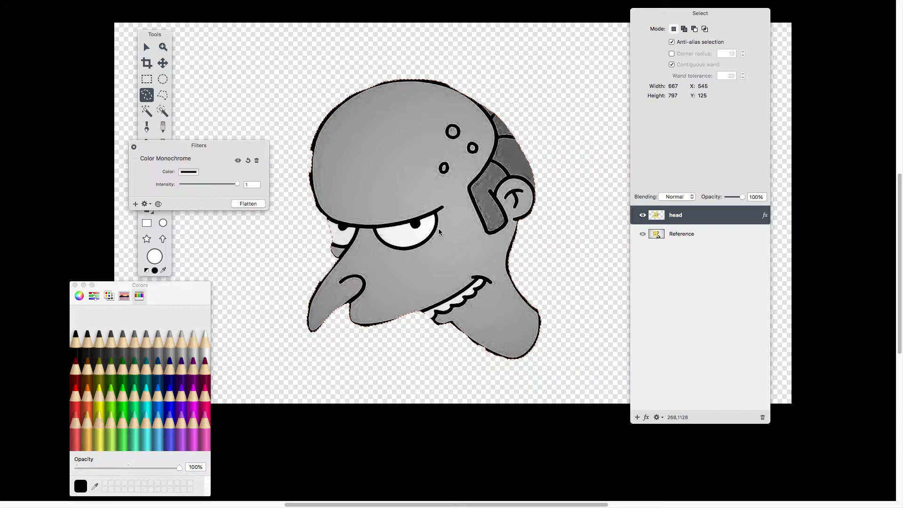
{"action": "left_click", "coordinate": [191, 172]}
{"action": "left_click_drag", "start_coordinate": [177, 285], "coordinate": [201, 254]}
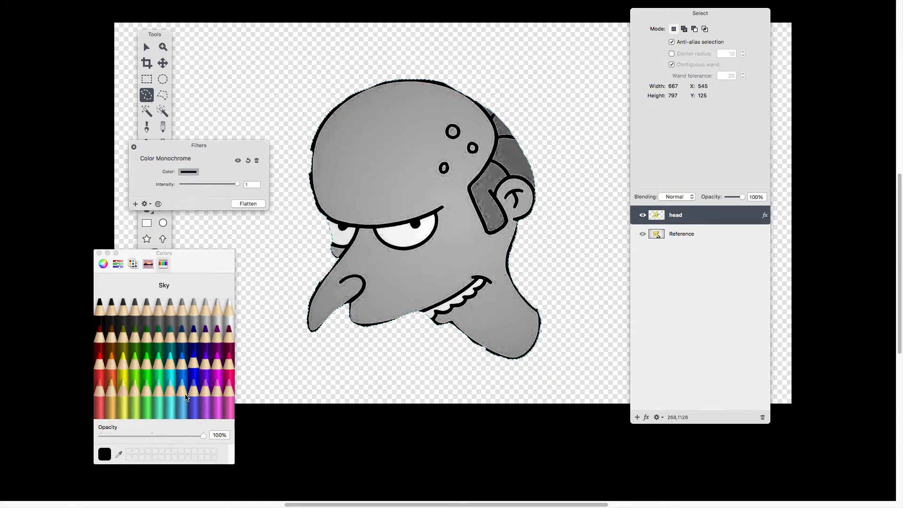
{"action": "left_click", "coordinate": [149, 371]}
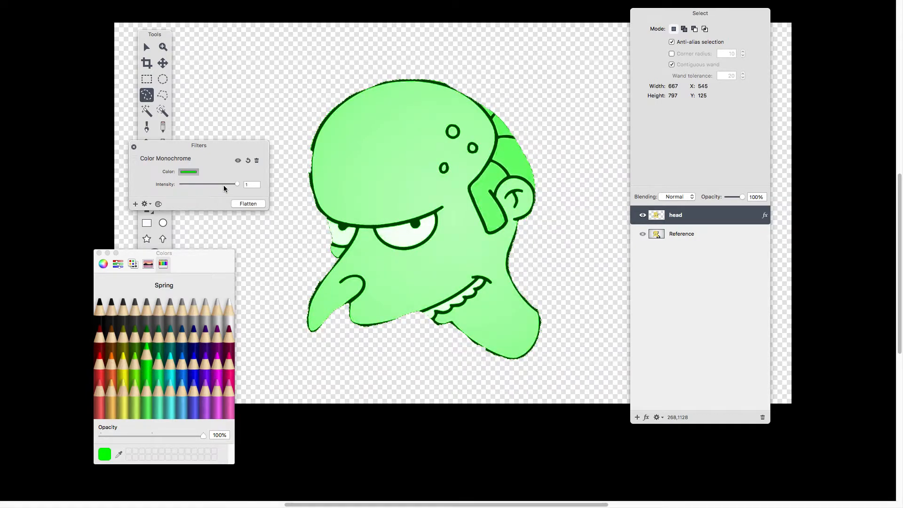
{"action": "left_click_drag", "start_coordinate": [238, 186], "coordinate": [226, 184]}
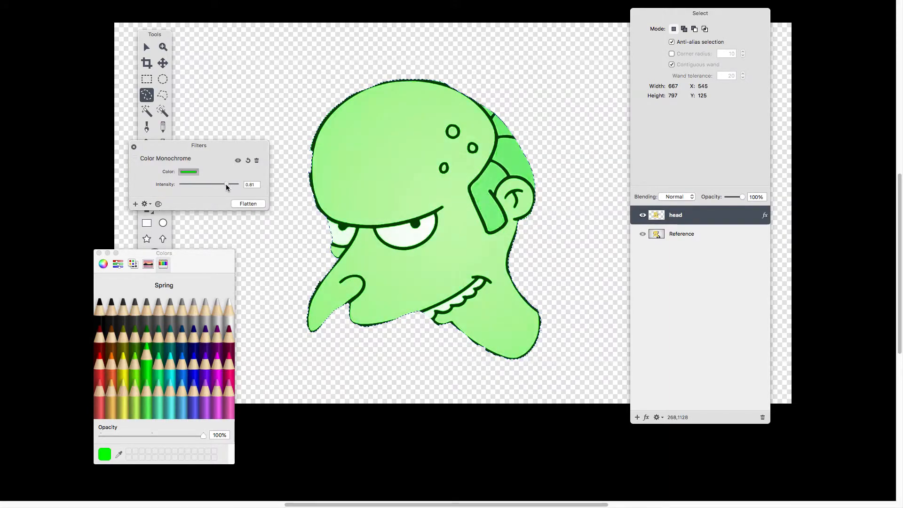
{"action": "left_click", "coordinate": [642, 234]}
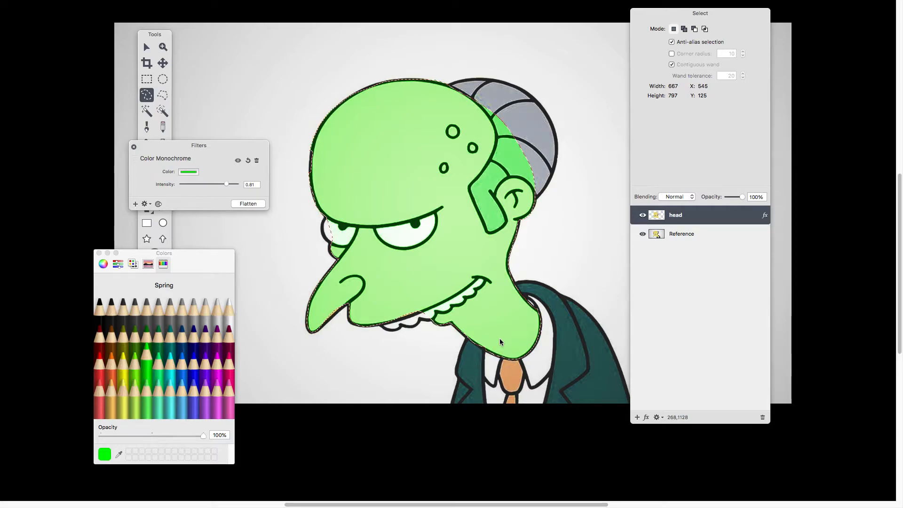
{"action": "left_click", "coordinate": [643, 215]}
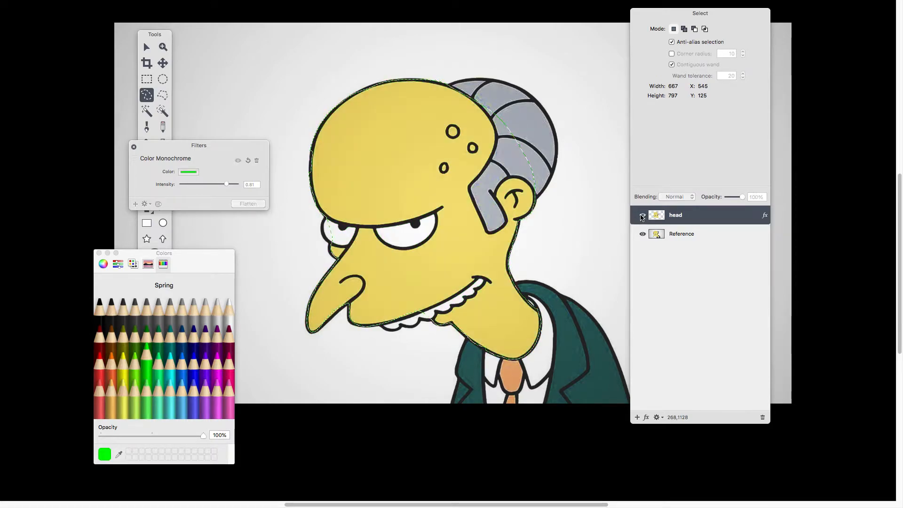
{"action": "left_click", "coordinate": [643, 215]}
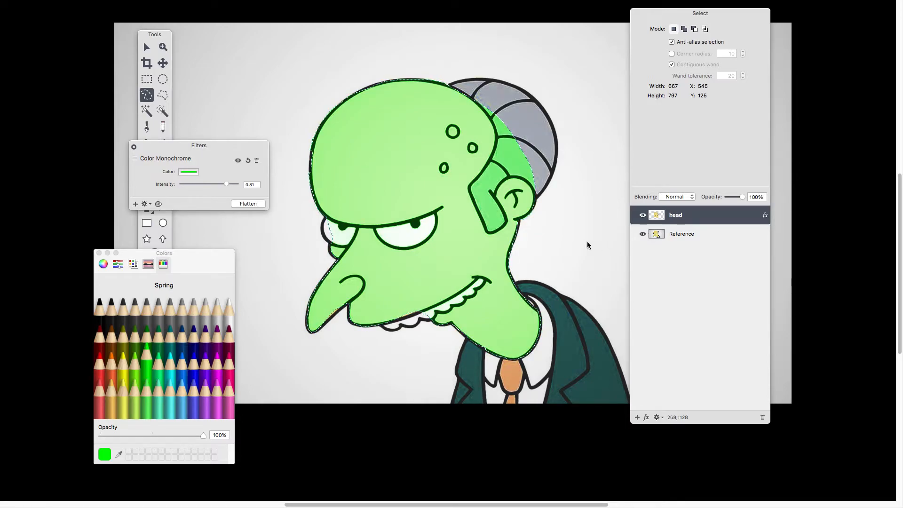
Step: Flatten the filter into the head layer, clear the selection and hide that layer
{"action": "left_click_drag", "start_coordinate": [206, 148], "coordinate": [271, 42]}
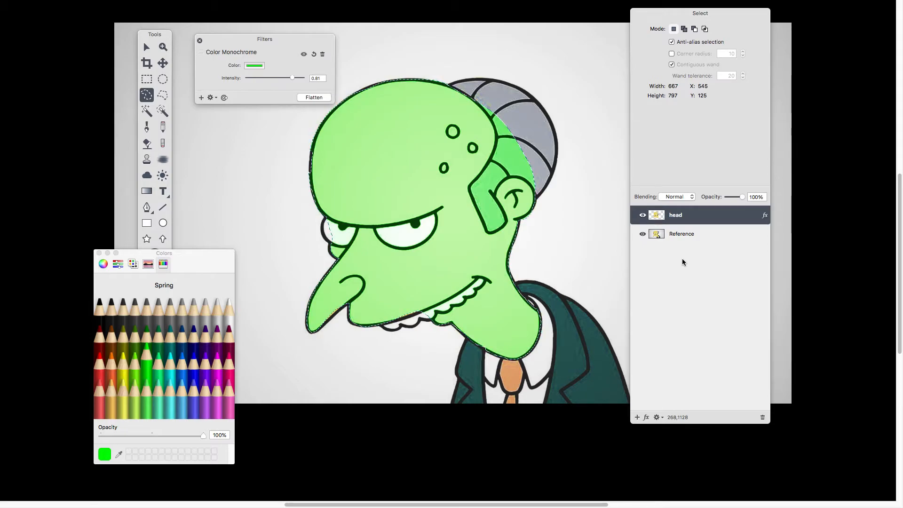
{"action": "key", "text": "super+d"}
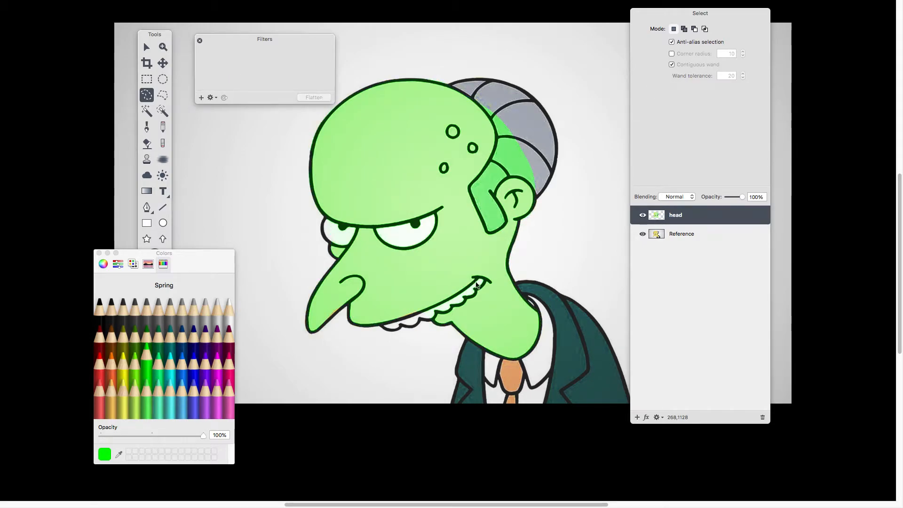
{"action": "left_click", "coordinate": [643, 215]}
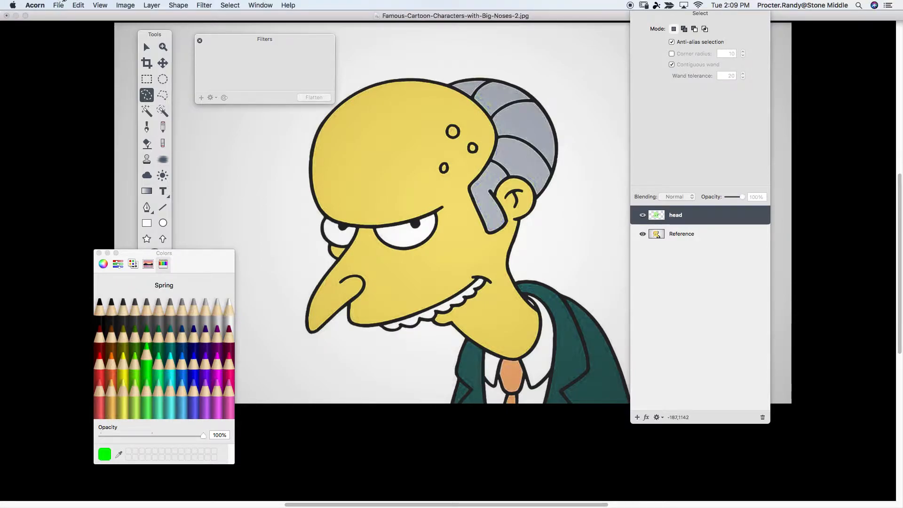
Step: Save the image to the Desktop as Mr. Burns in Acorn format
{"action": "left_click", "coordinate": [61, 6]}
{"action": "left_click", "coordinate": [81, 102]}
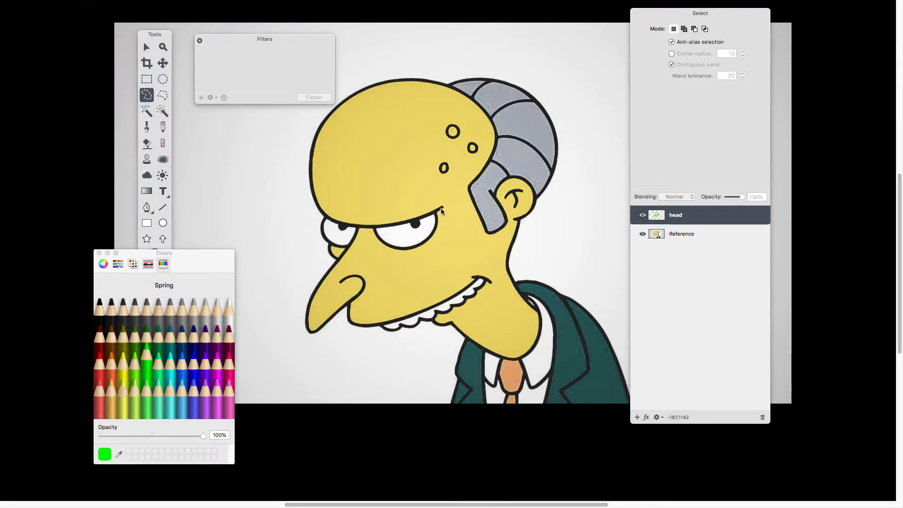
{"action": "type", "text": "Mr. B"}
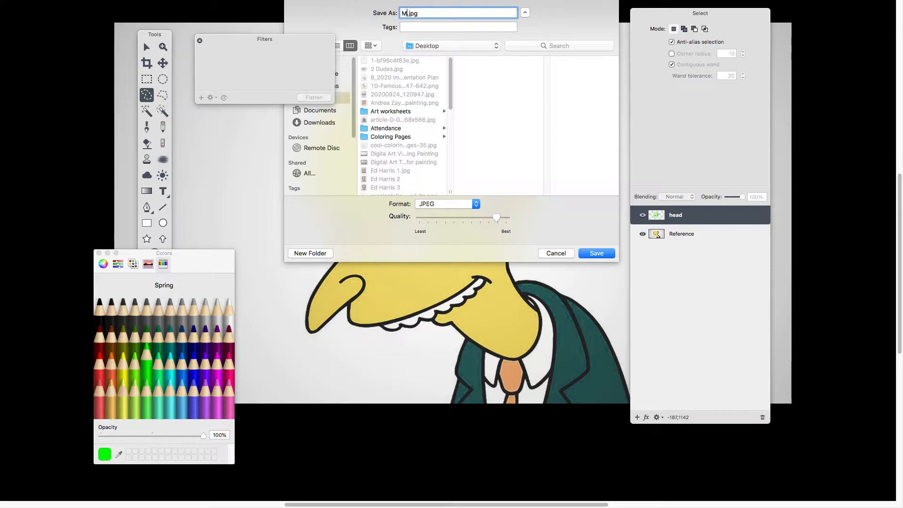
{"action": "type", "text": "urns"}
{"action": "left_click", "coordinate": [478, 204]}
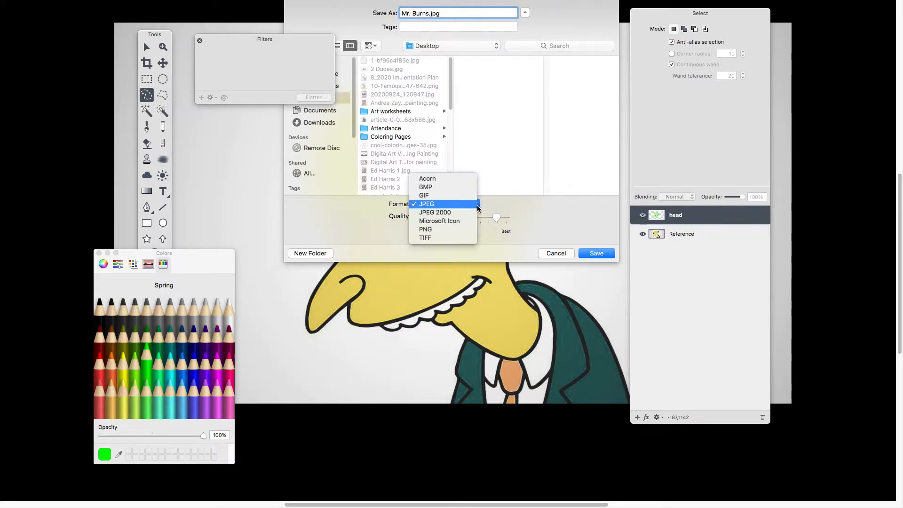
{"action": "left_click", "coordinate": [437, 179]}
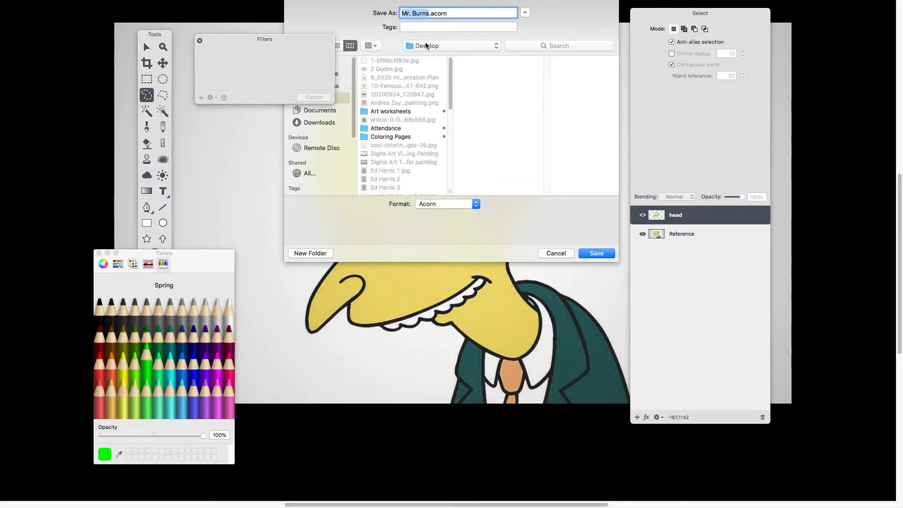
{"action": "left_click", "coordinate": [598, 254]}
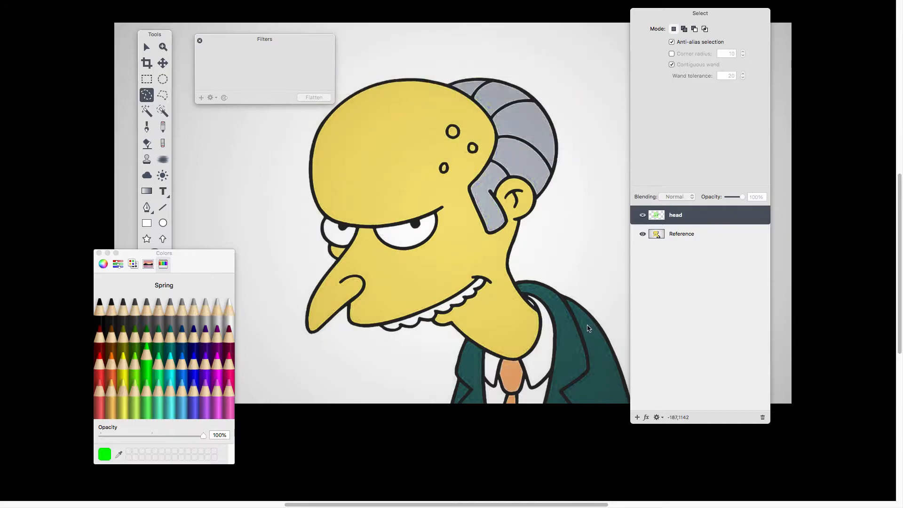
Step: Trace a lasso selection around the gray hair on the Reference layer, from the sideburn around the ear and back of the head
{"action": "left_click", "coordinate": [676, 235]}
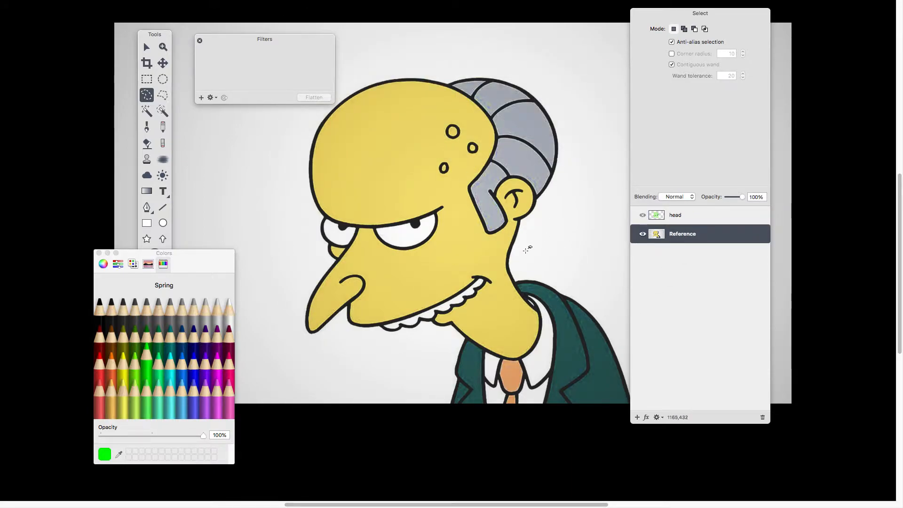
{"action": "scroll", "coordinate": [541, 217], "scroll_direction": "up", "scroll_amount": 5}
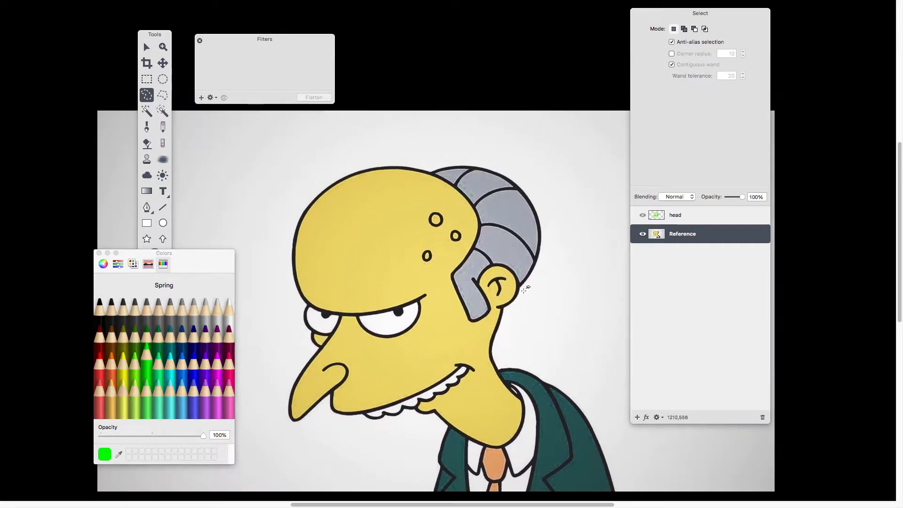
{"action": "left_click", "coordinate": [148, 97]}
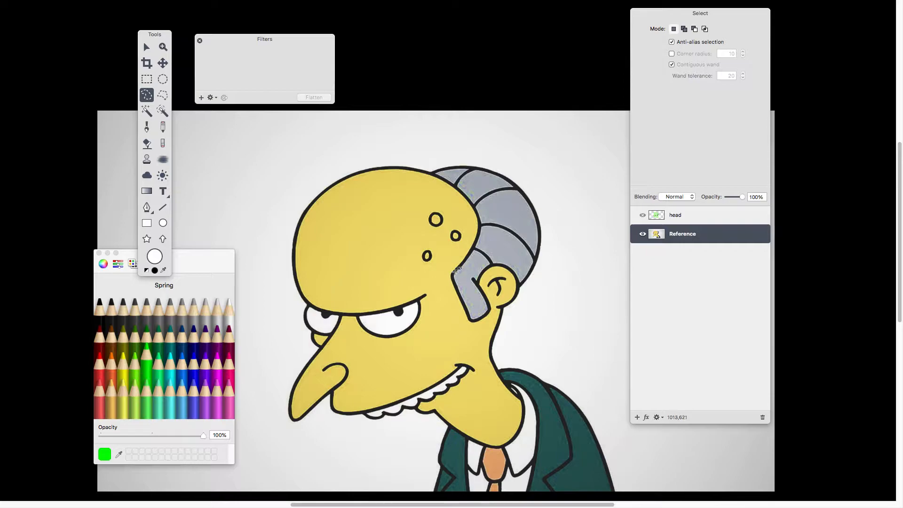
{"action": "left_click_drag", "start_coordinate": [455, 271], "coordinate": [453, 272]}
{"action": "mouse_move", "coordinate": [471, 311]}
{"action": "left_mouse_down"}
{"action": "mouse_move", "coordinate": [478, 319]}
{"action": "mouse_move", "coordinate": [491, 306]}
{"action": "left_mouse_up"}
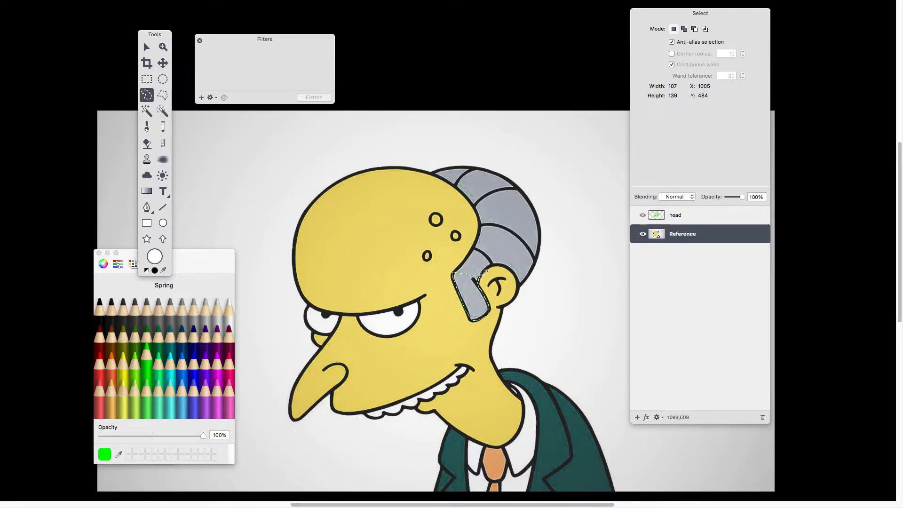
{"action": "left_click_drag", "start_coordinate": [498, 264], "coordinate": [509, 264]}
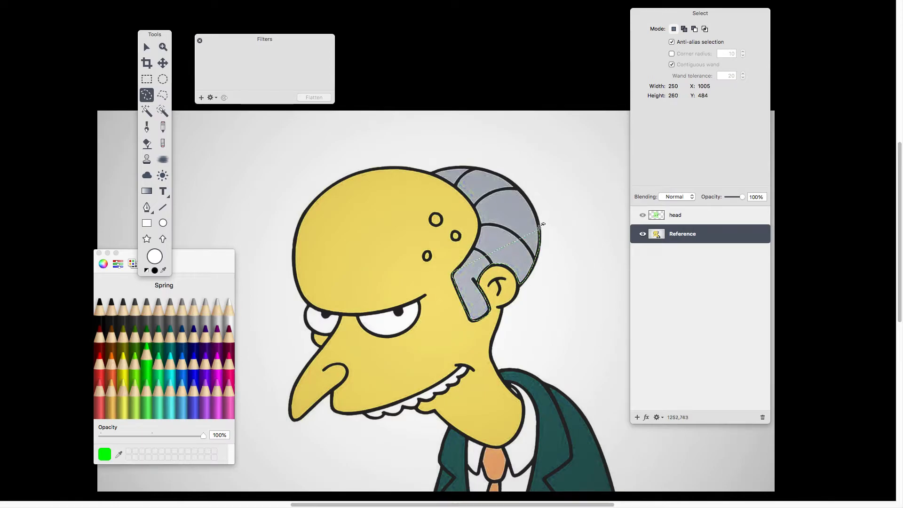
{"action": "mouse_move", "coordinate": [538, 218]}
{"action": "left_mouse_down"}
{"action": "mouse_move", "coordinate": [514, 181]}
{"action": "mouse_move", "coordinate": [481, 166]}
{"action": "mouse_move", "coordinate": [443, 168]}
{"action": "mouse_move", "coordinate": [437, 173]}
{"action": "mouse_move", "coordinate": [478, 206]}
{"action": "mouse_move", "coordinate": [469, 256]}
{"action": "left_mouse_up"}
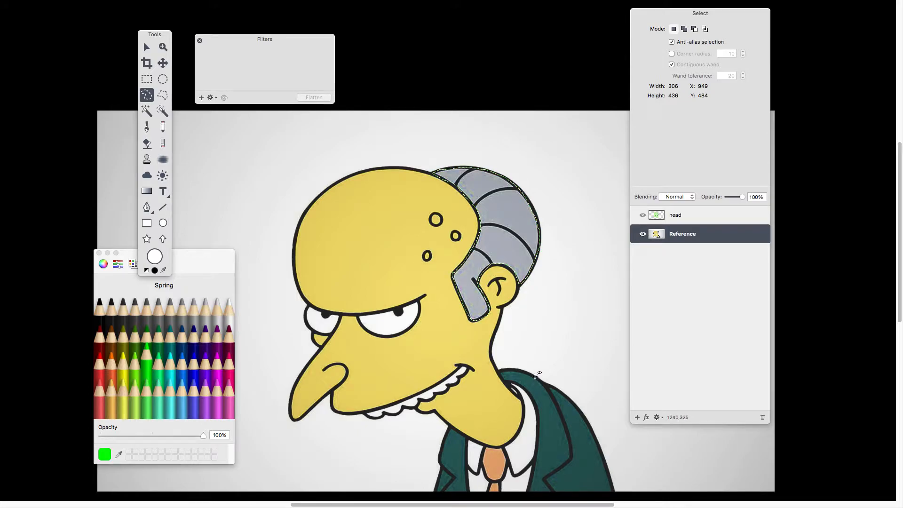
Step: Copy the selected hair to a new layer and name it hair
{"action": "key", "text": "super+="}
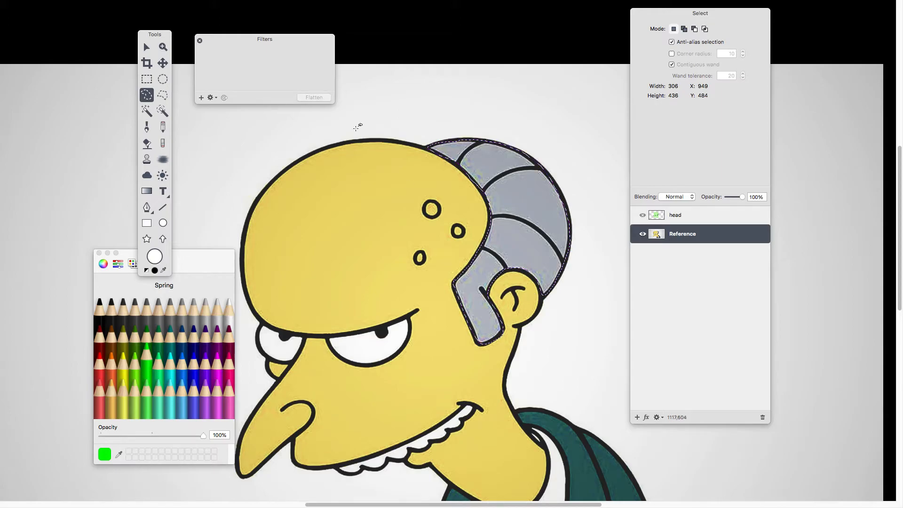
{"action": "mouse_move", "coordinate": [304, 3]}
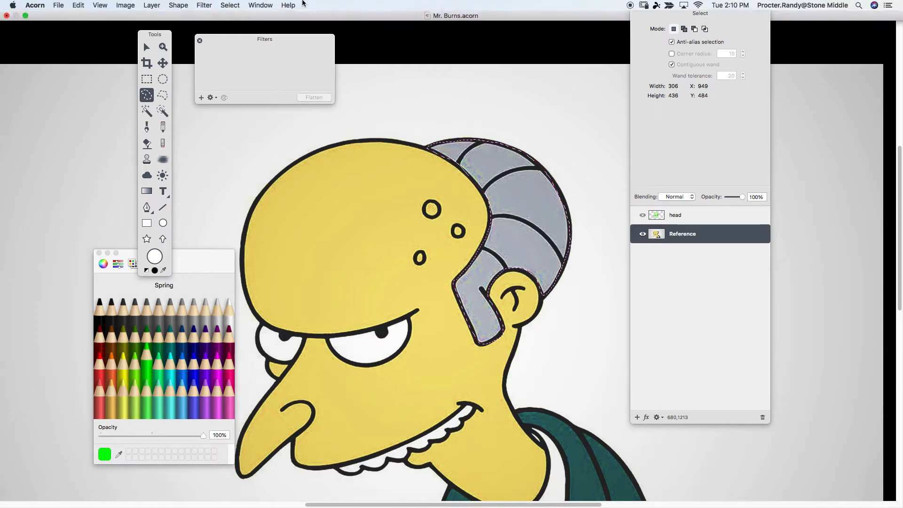
{"action": "left_click", "coordinate": [153, 5]}
{"action": "left_click", "coordinate": [164, 26]}
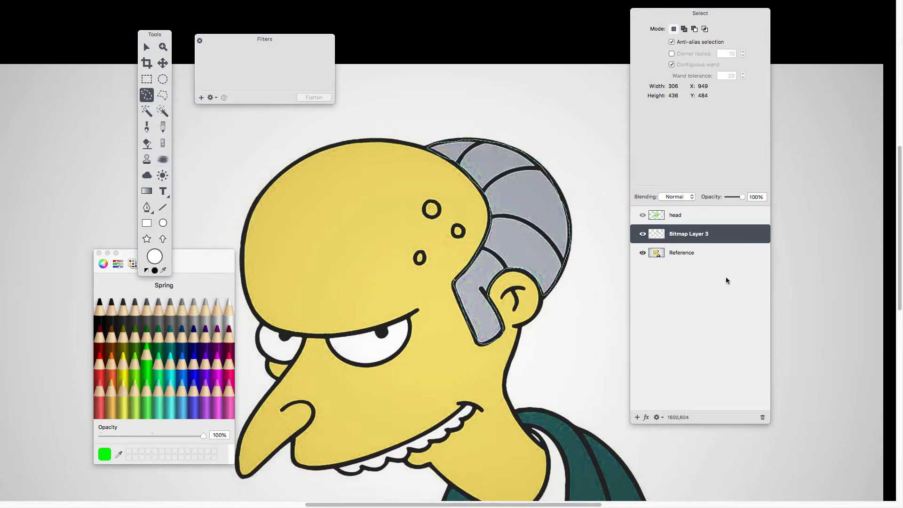
{"action": "double_click", "coordinate": [682, 235]}
{"action": "type", "text": "hair"}
{"action": "key", "text": "Return"}
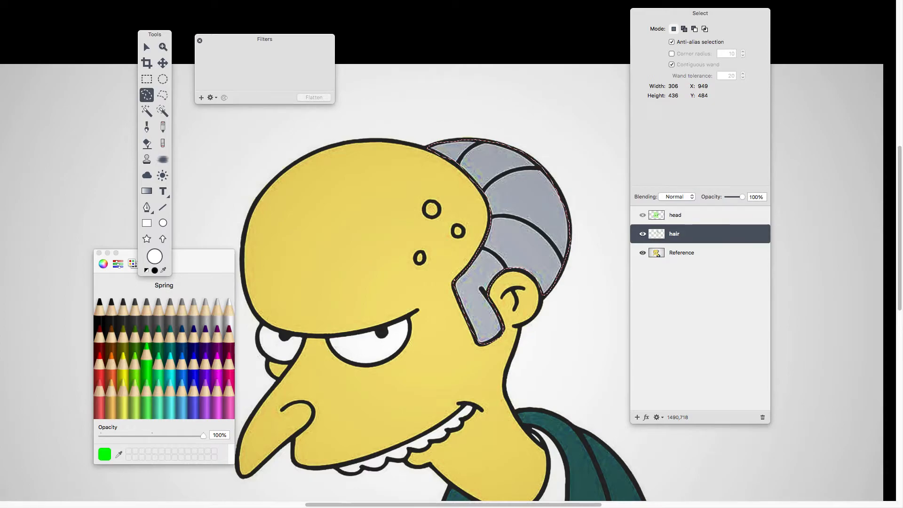
Step: Show the head layer, move the hair layer above it, and check the hair cutout by briefly hiding the other layers
{"action": "left_click", "coordinate": [643, 215]}
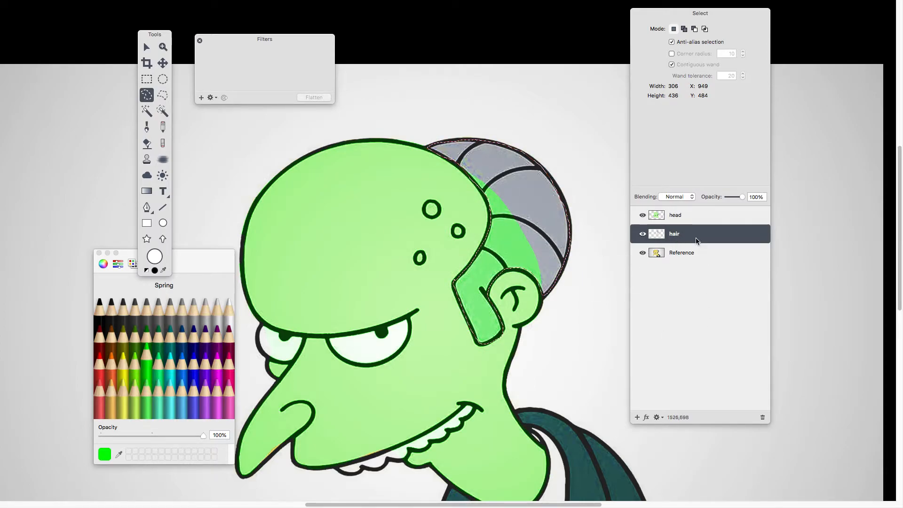
{"action": "left_click_drag", "start_coordinate": [689, 237], "coordinate": [695, 211]}
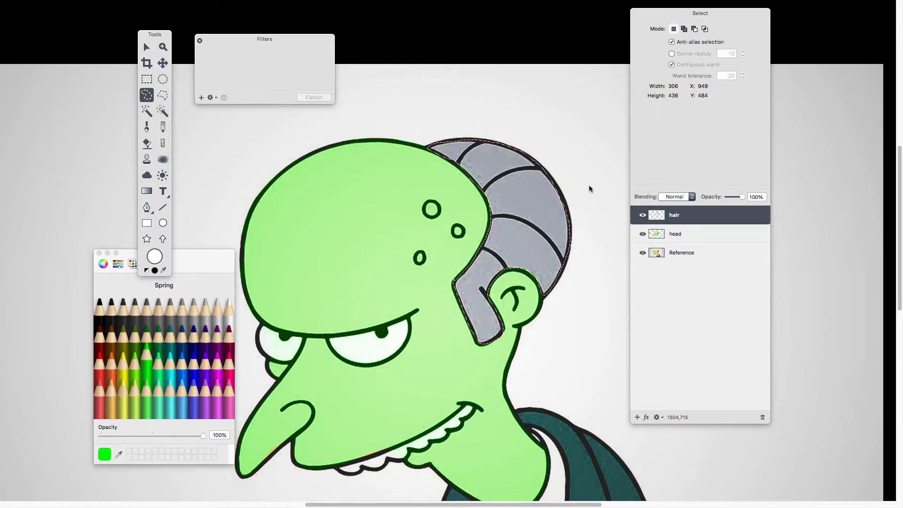
{"action": "left_click", "coordinate": [643, 235]}
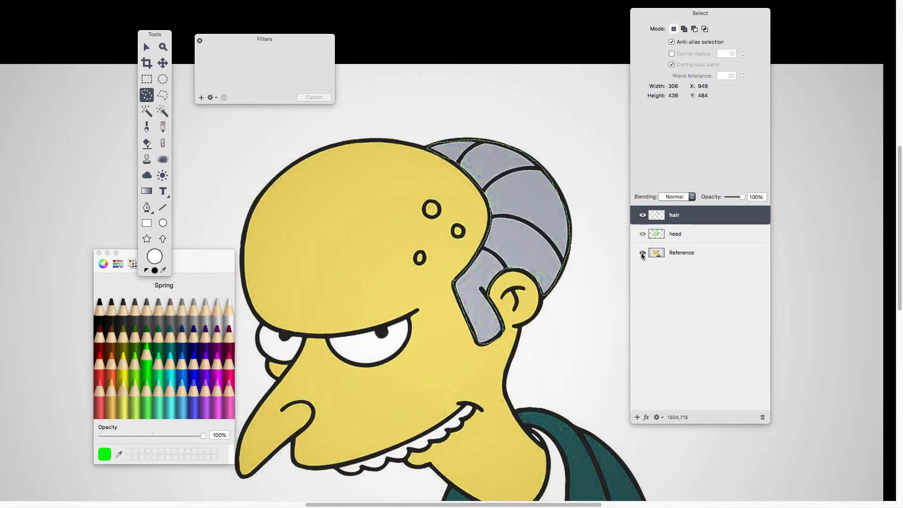
{"action": "left_click", "coordinate": [643, 253]}
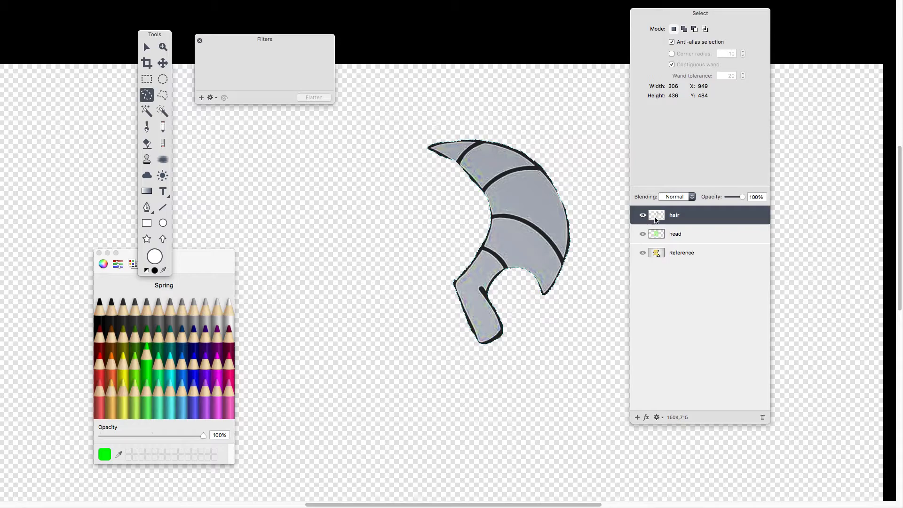
{"action": "left_click", "coordinate": [643, 234]}
{"action": "left_click", "coordinate": [643, 253]}
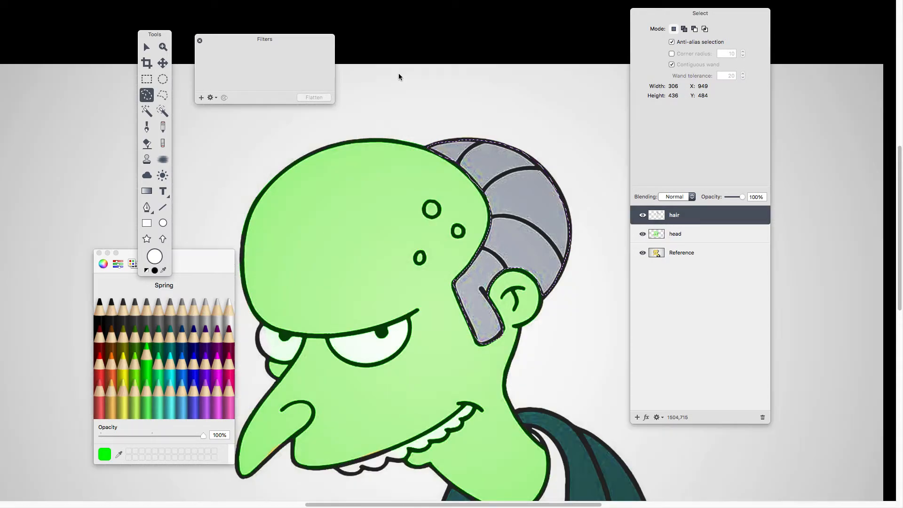
Step: Apply a Color Monochrome filter to the hair layer with the Tangerine color and close the filter settings
{"action": "mouse_move", "coordinate": [328, 2]}
{"action": "left_click", "coordinate": [212, 4]}
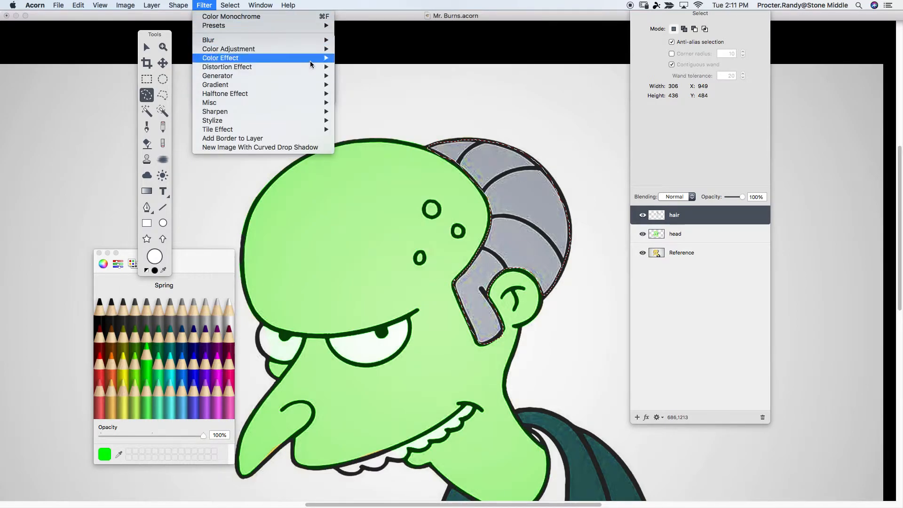
{"action": "mouse_move", "coordinate": [311, 64]}
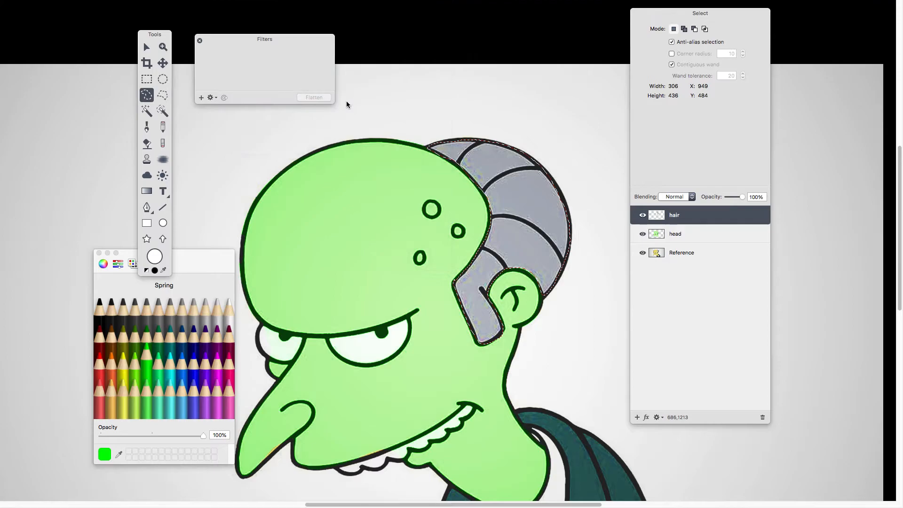
{"action": "left_click", "coordinate": [258, 67]}
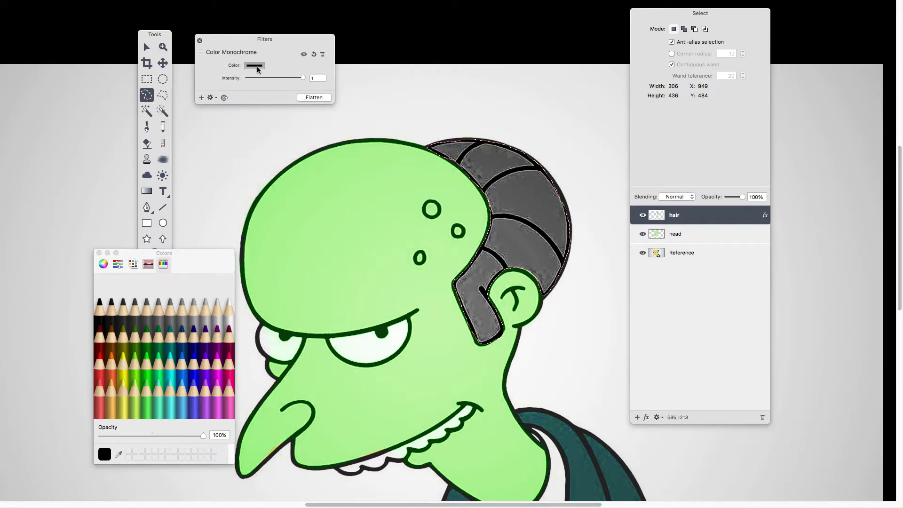
{"action": "left_click", "coordinate": [112, 371]}
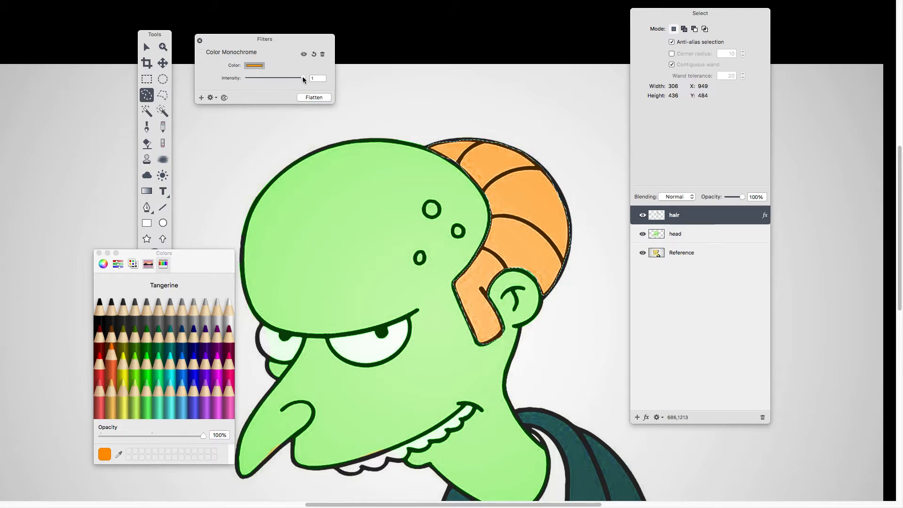
{"action": "left_click_drag", "start_coordinate": [291, 76], "coordinate": [339, 84]}
{"action": "left_click", "coordinate": [199, 41]}
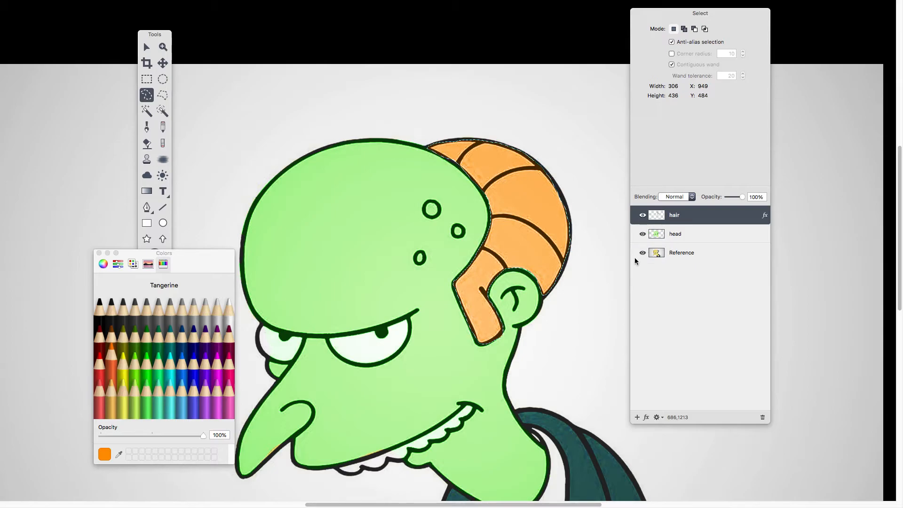
Step: Compare the recolored head and hair with the original by briefly hiding the hair and head layers
{"action": "key", "text": "super+minus"}
{"action": "left_click_drag", "start_coordinate": [594, 272], "coordinate": [594, 218]}
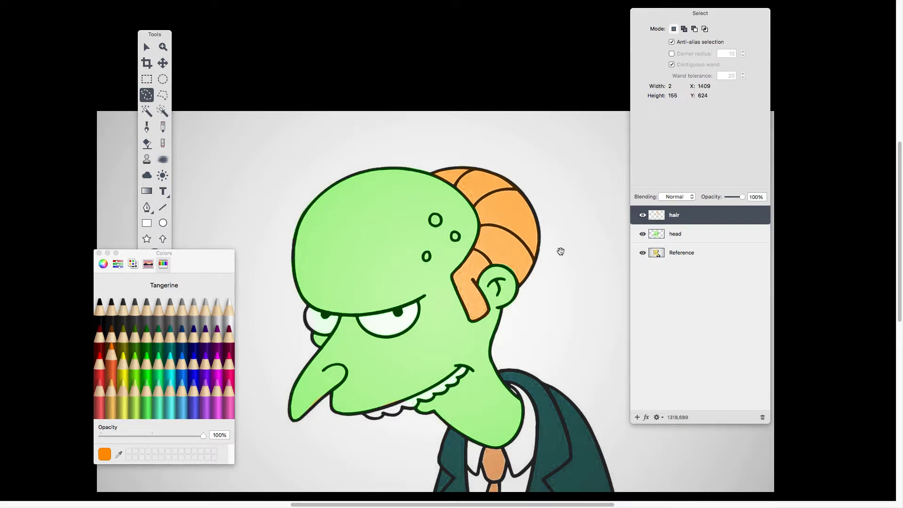
{"action": "scroll", "coordinate": [561, 250], "scroll_direction": "down", "scroll_amount": 5}
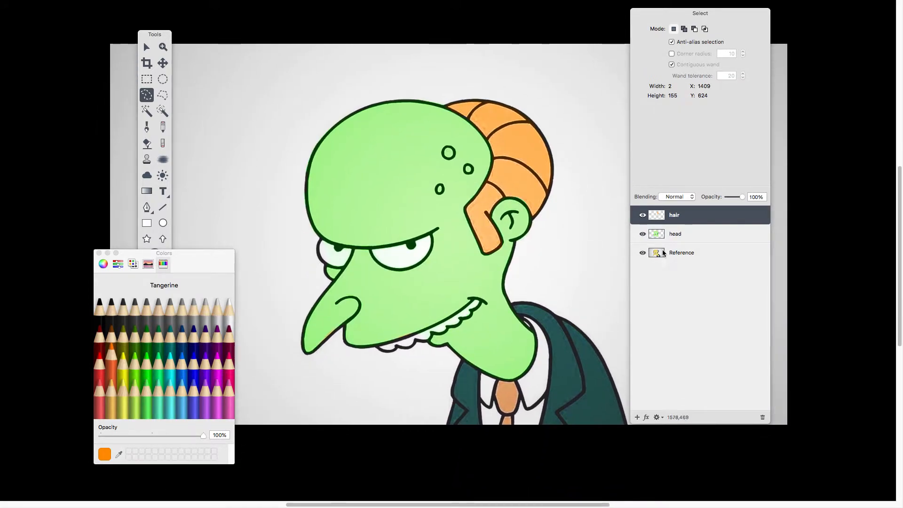
{"action": "left_click", "coordinate": [642, 215]}
{"action": "left_click", "coordinate": [643, 234]}
{"action": "left_click", "coordinate": [643, 234]}
{"action": "left_click", "coordinate": [642, 215]}
{"action": "key", "text": "super+plus"}
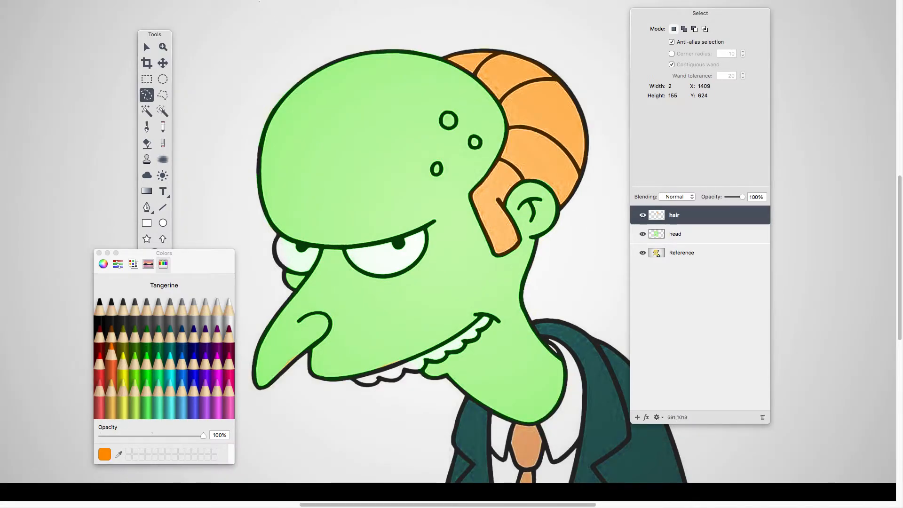
Step: Save the document
{"action": "mouse_move", "coordinate": [259, 1]}
{"action": "left_click", "coordinate": [64, 6]}
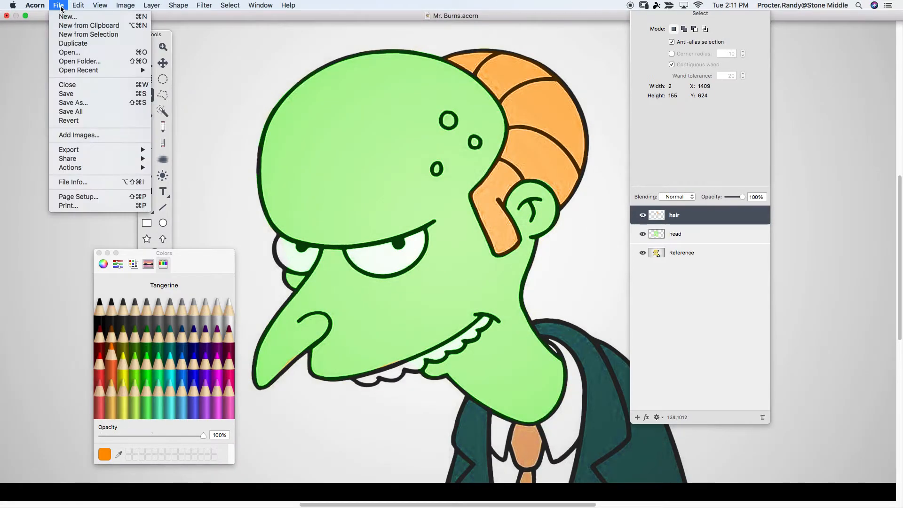
{"action": "left_click", "coordinate": [79, 96]}
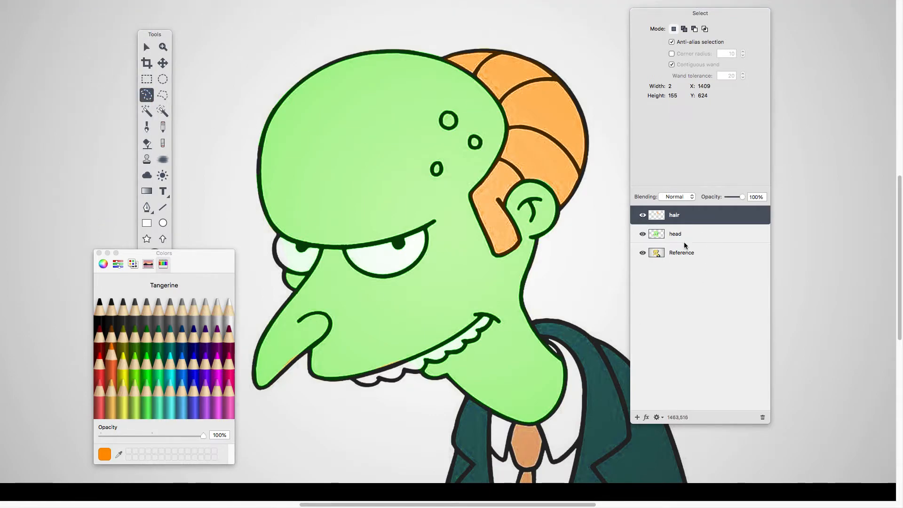
Step: Make the Reference layer active and hide the hair and head layers
{"action": "left_click", "coordinate": [681, 253]}
{"action": "left_click", "coordinate": [642, 215]}
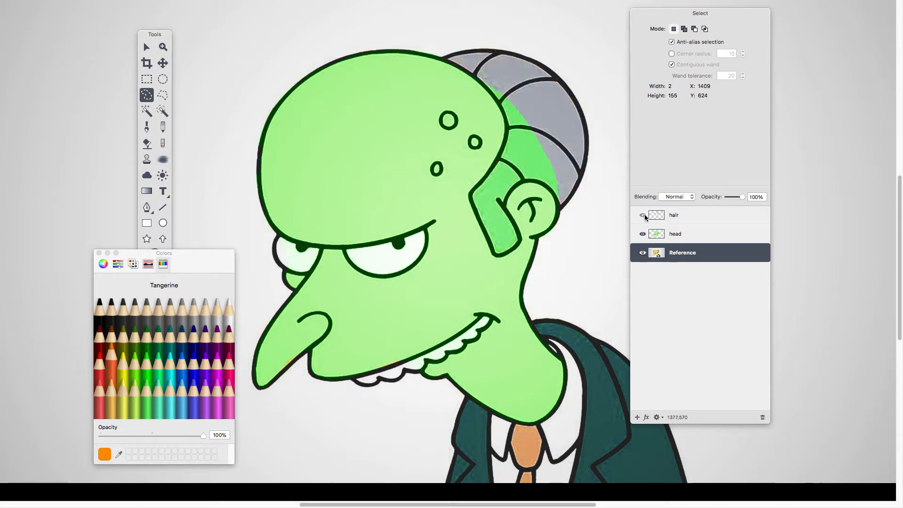
{"action": "left_click", "coordinate": [643, 234]}
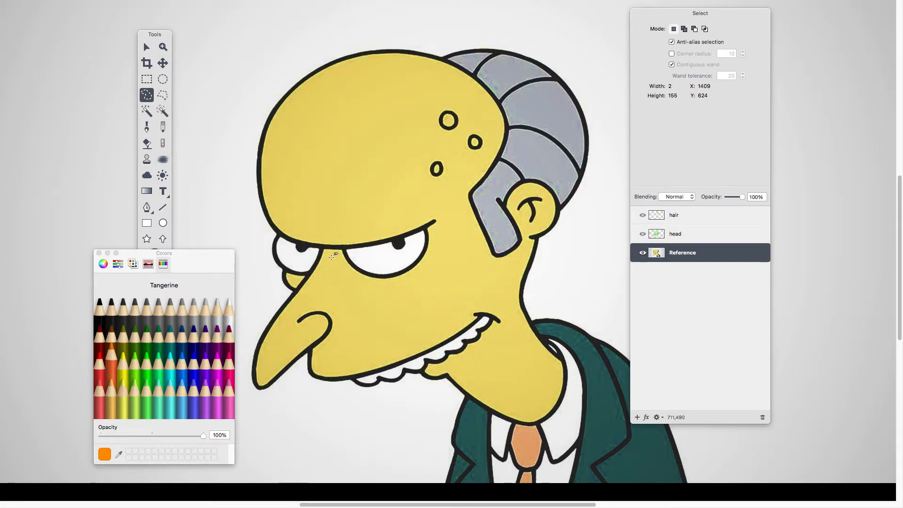
Step: Trace a lasso selection along the outline of the character's larger, nearer eye on the Reference layer
{"action": "left_click", "coordinate": [149, 96]}
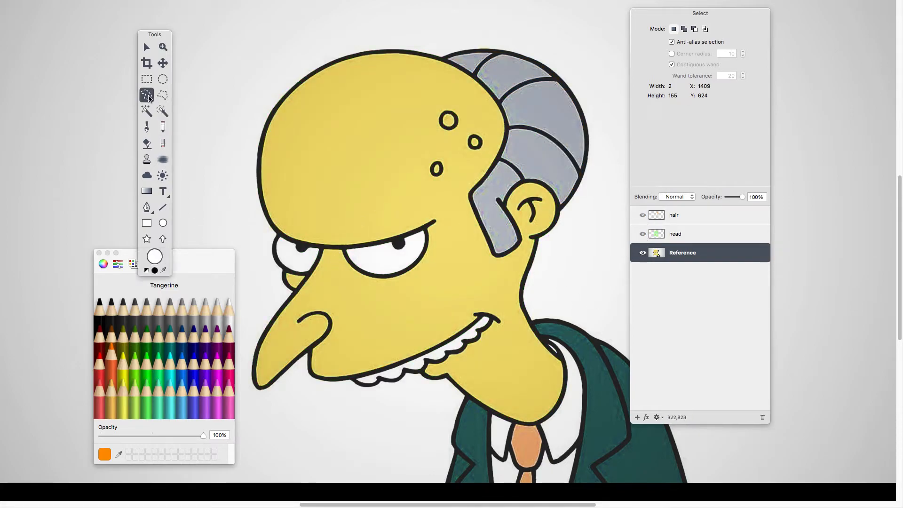
{"action": "left_click", "coordinate": [343, 248]}
{"action": "mouse_move", "coordinate": [343, 249]}
{"action": "left_mouse_down"}
{"action": "mouse_move", "coordinate": [398, 271]}
{"action": "mouse_move", "coordinate": [419, 260]}
{"action": "mouse_move", "coordinate": [431, 233]}
{"action": "mouse_move", "coordinate": [426, 227]}
{"action": "mouse_move", "coordinate": [343, 248]}
{"action": "left_mouse_up"}
{"action": "key", "text": "super+equal"}
{"action": "key", "text": "super+equal"}
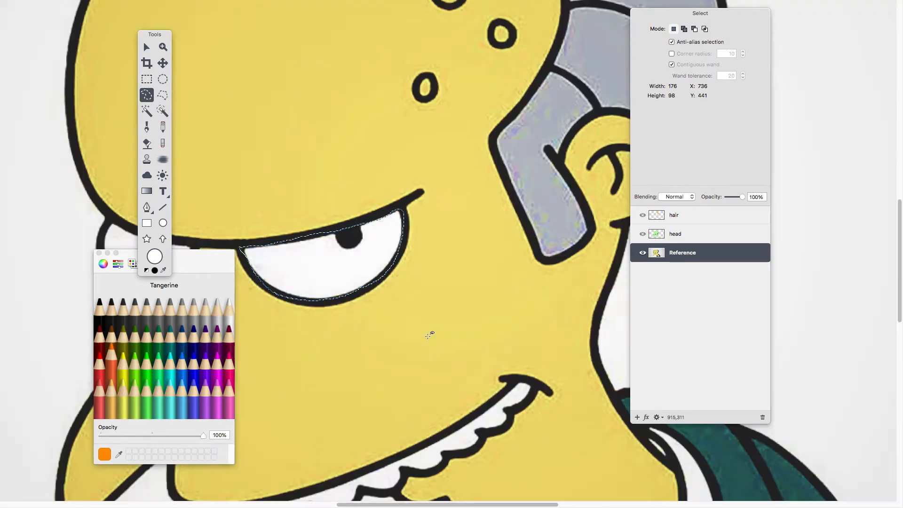
{"action": "left_click_drag", "start_coordinate": [441, 218], "coordinate": [505, 202]}
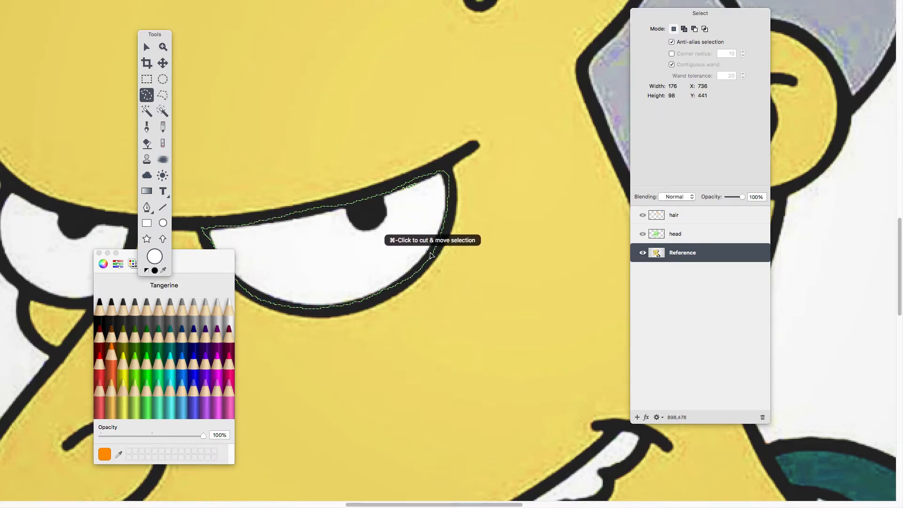
Step: Copy the selected eye to a new layer and name it eye 1
{"action": "key", "text": "super+minus"}
{"action": "key", "text": "super+minus"}
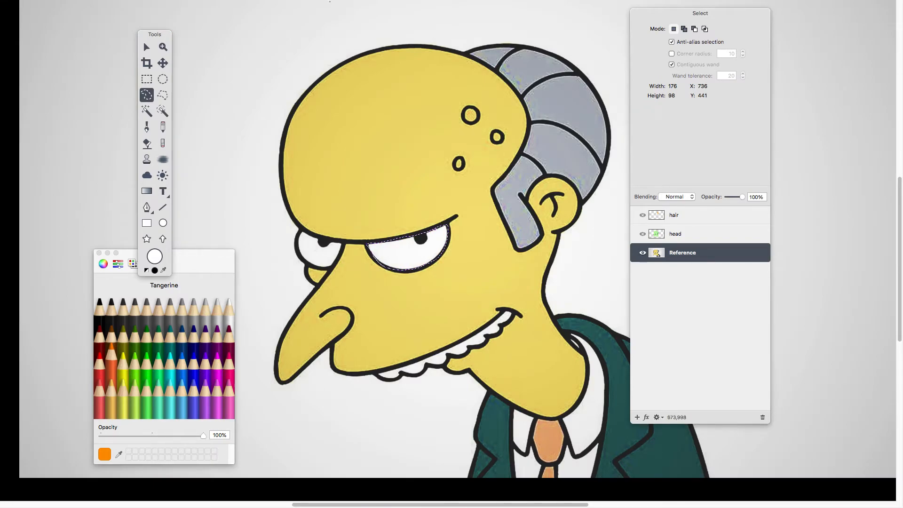
{"action": "left_click", "coordinate": [154, 6]}
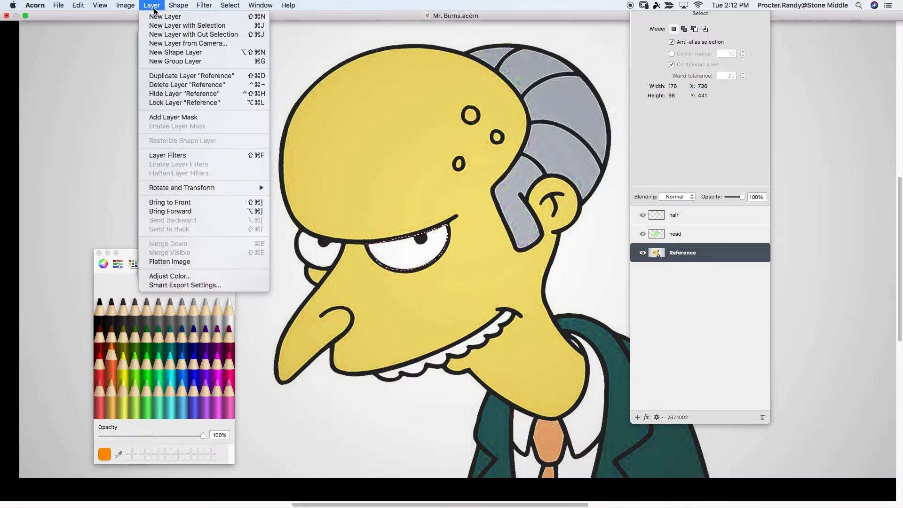
{"action": "left_click", "coordinate": [178, 26]}
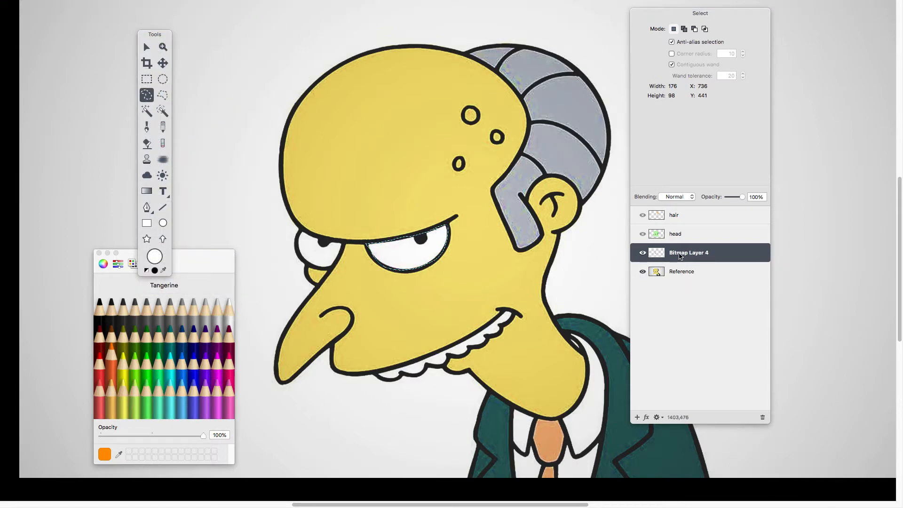
{"action": "double_click", "coordinate": [686, 256]}
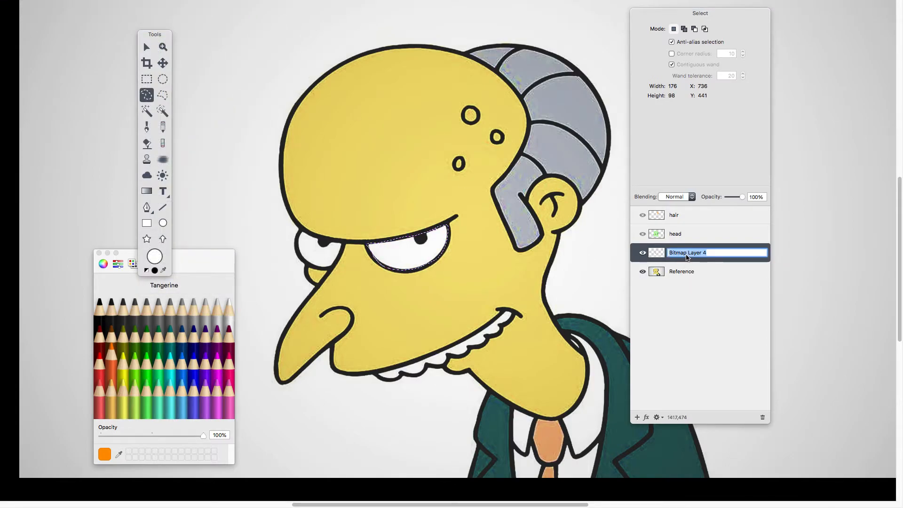
{"action": "type", "text": "eye 1"}
{"action": "key", "text": "Return"}
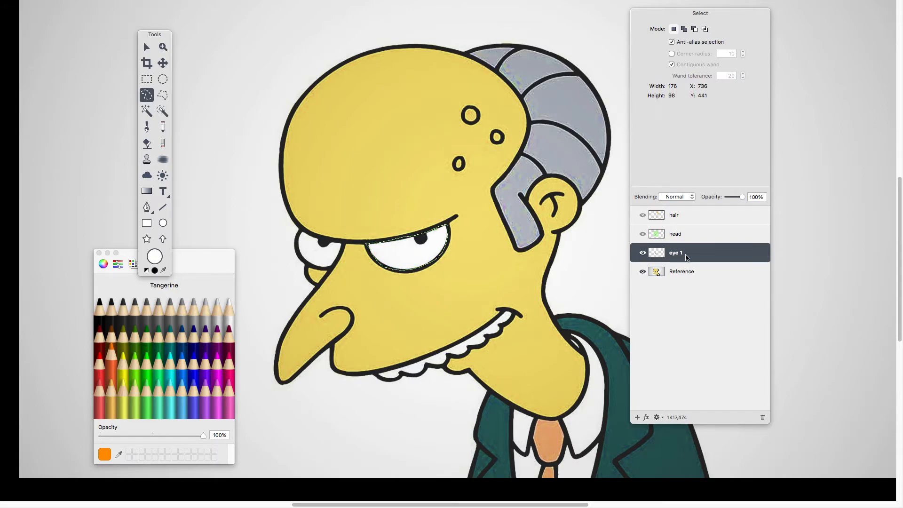
Step: Move the eye 1 layer above the head layer and hide the Reference layer
{"action": "left_click_drag", "start_coordinate": [698, 258], "coordinate": [695, 229]}
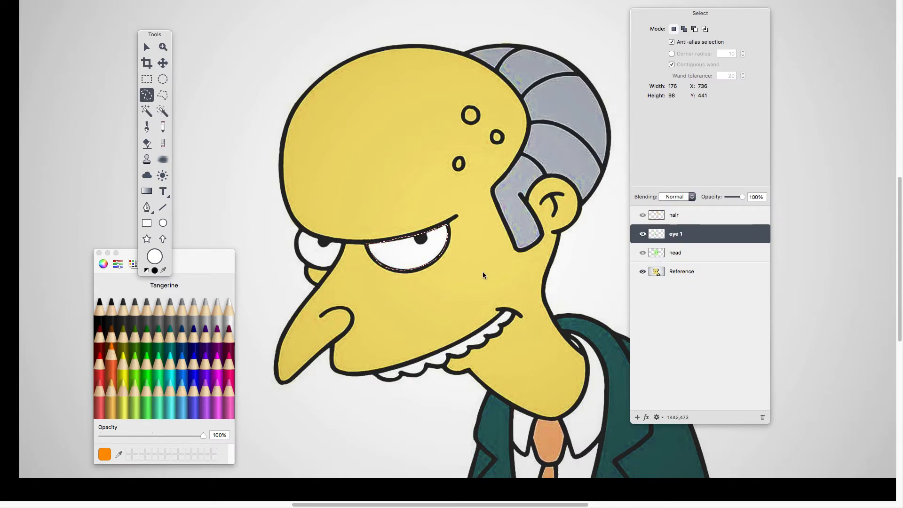
{"action": "left_click", "coordinate": [643, 272]}
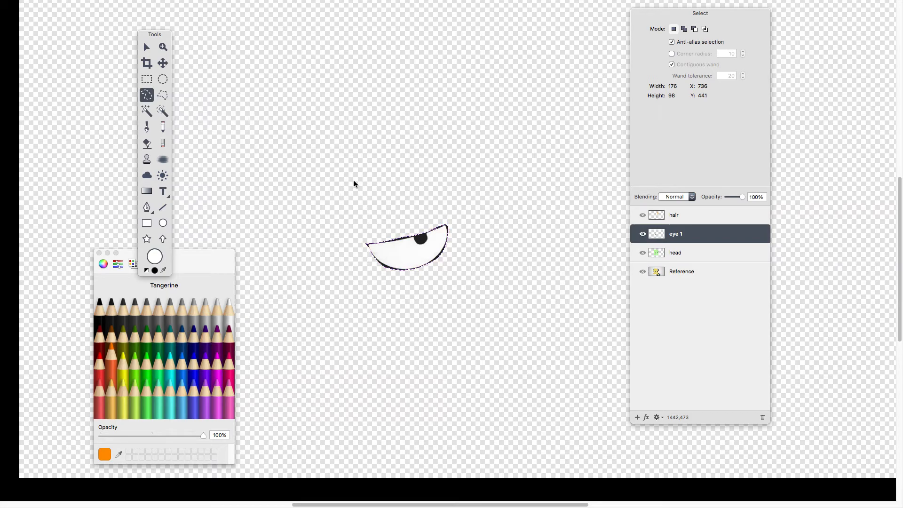
{"action": "mouse_move", "coordinate": [321, 3]}
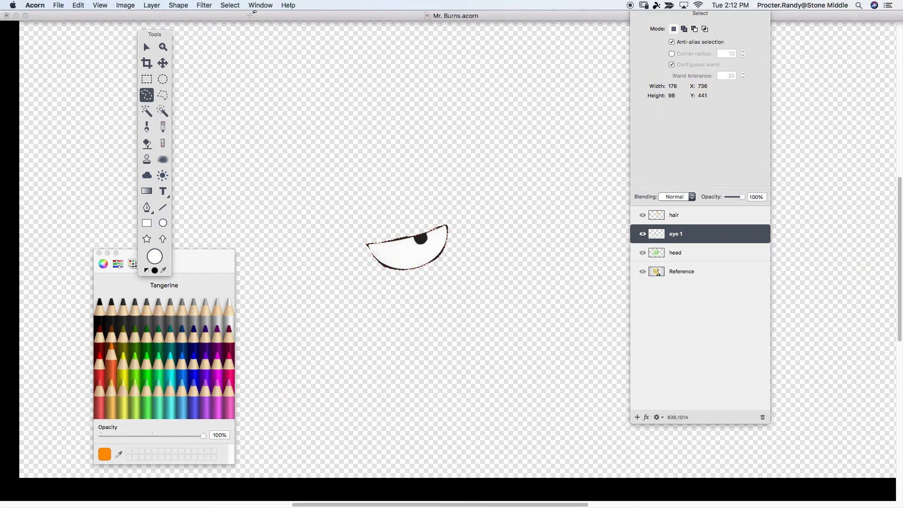
{"action": "left_click", "coordinate": [204, 5]}
{"action": "left_click", "coordinate": [218, 16]}
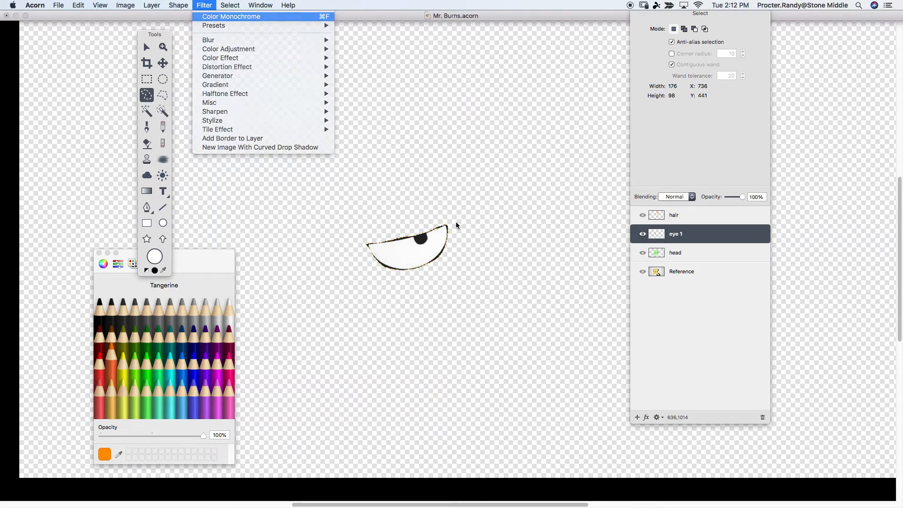
{"action": "left_click", "coordinate": [255, 65]}
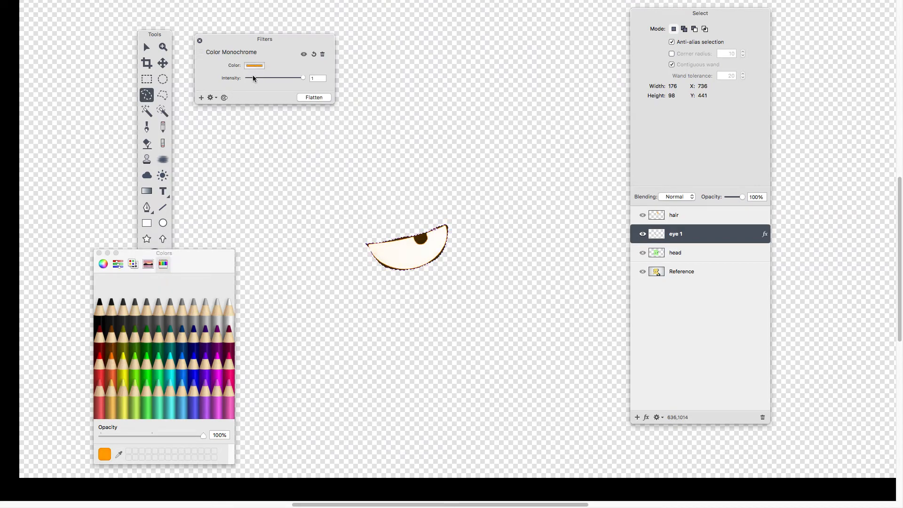
{"action": "left_click", "coordinate": [206, 366]}
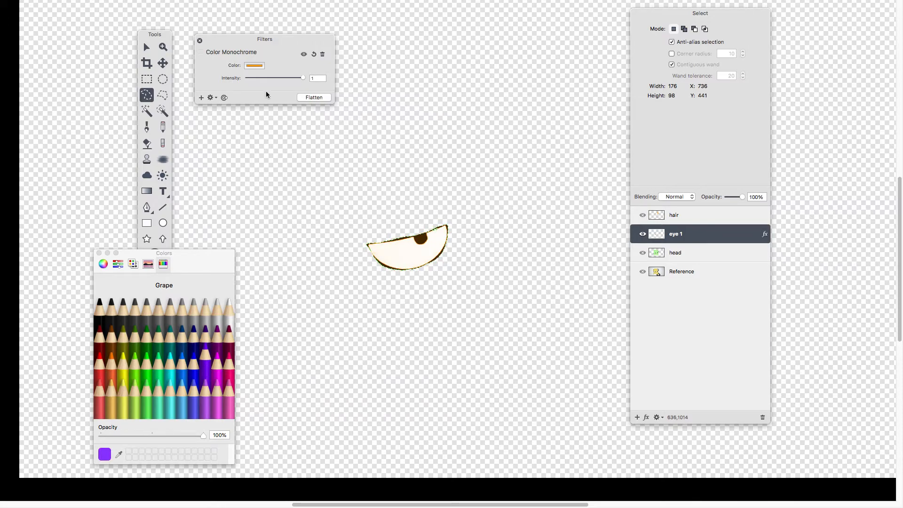
{"action": "left_click", "coordinate": [199, 41]}
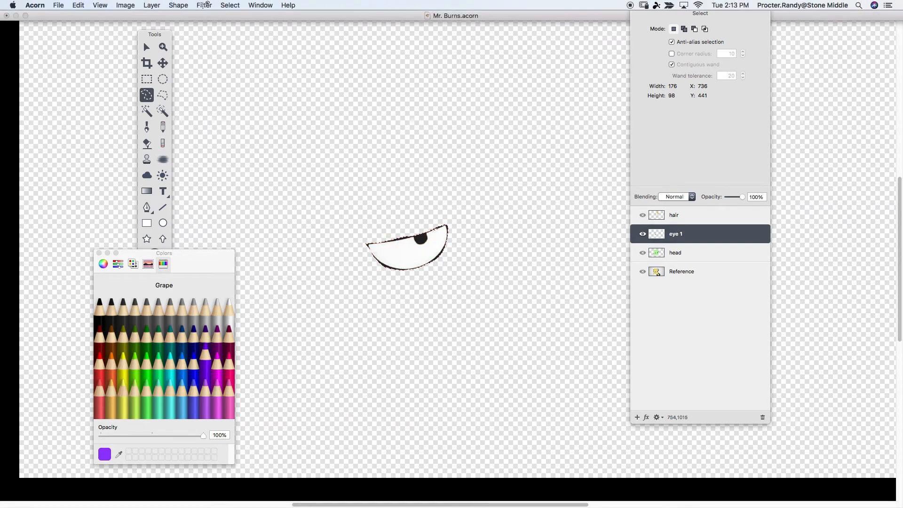
Step: Try to recolor the eye 1 layer with a Color Monochrome filter in Grape at full intensity
{"action": "left_click", "coordinate": [206, 5]}
{"action": "mouse_move", "coordinate": [237, 59]}
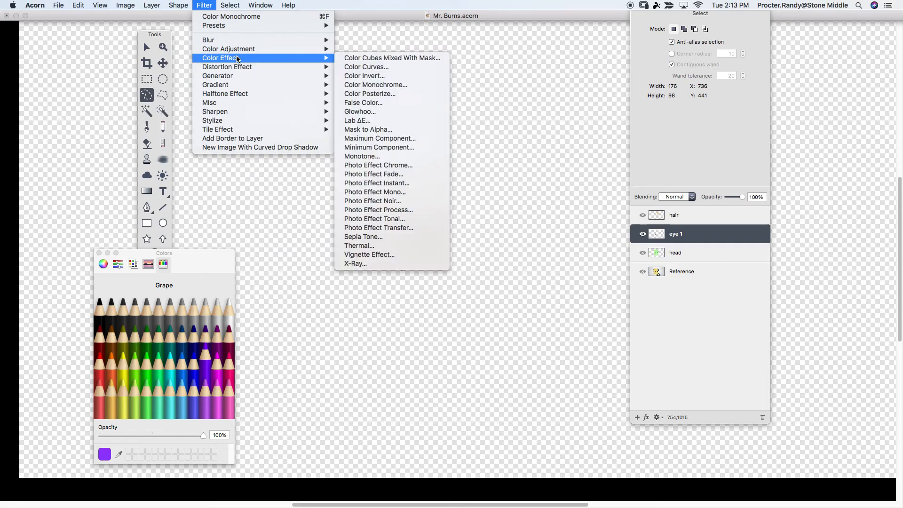
{"action": "left_click", "coordinate": [374, 85]}
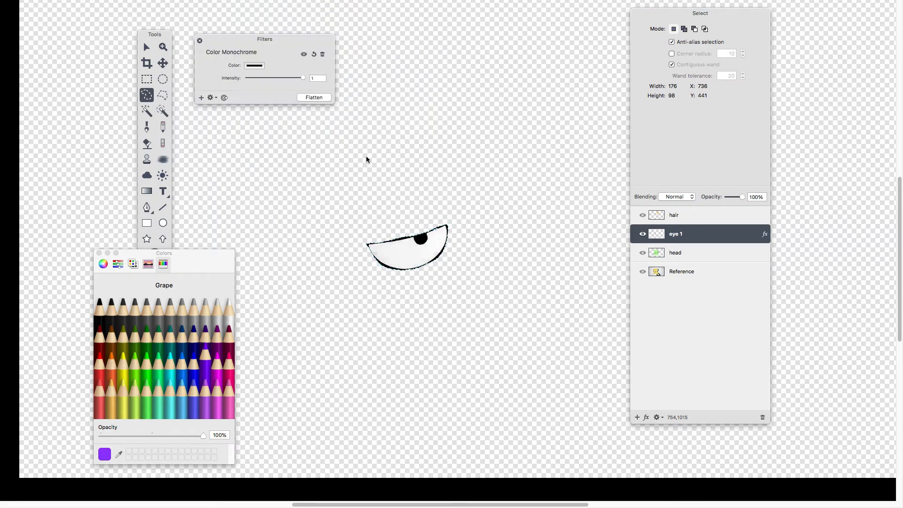
{"action": "left_click", "coordinate": [256, 64]}
{"action": "left_click", "coordinate": [206, 358]}
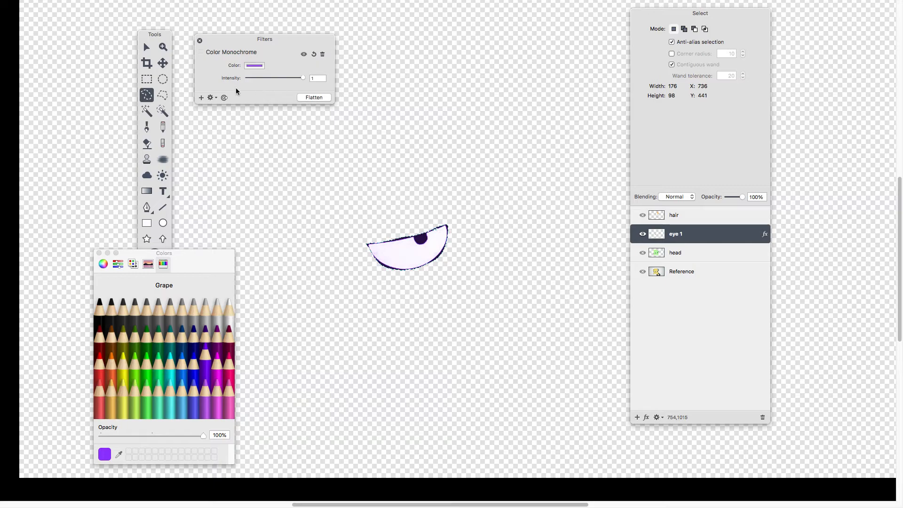
{"action": "mouse_move", "coordinate": [303, 78]}
{"action": "left_mouse_down"}
{"action": "mouse_move", "coordinate": [262, 78]}
{"action": "mouse_move", "coordinate": [310, 84]}
{"action": "left_mouse_up"}
{"action": "left_click", "coordinate": [199, 40]}
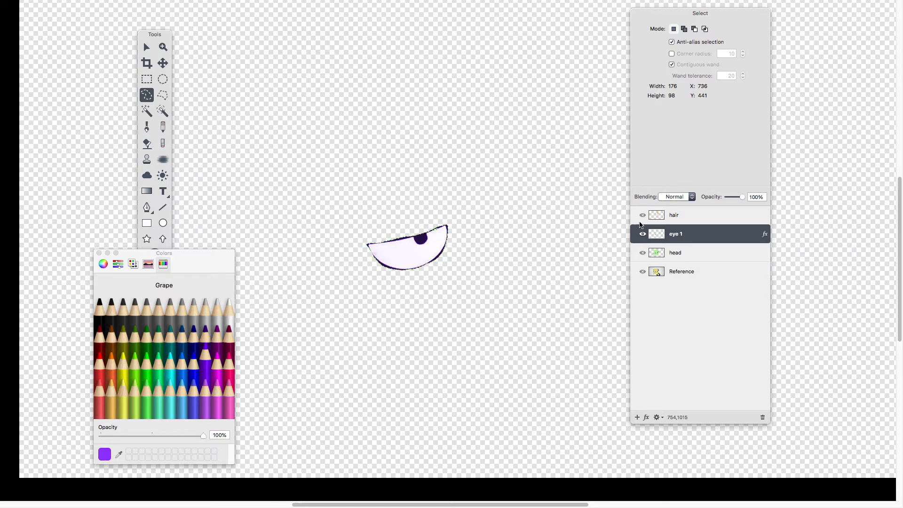
Step: Show the Reference layer to judge the filtered eye, and undo back to the unfiltered eye 1 layer with Reference hidden
{"action": "left_click", "coordinate": [642, 271]}
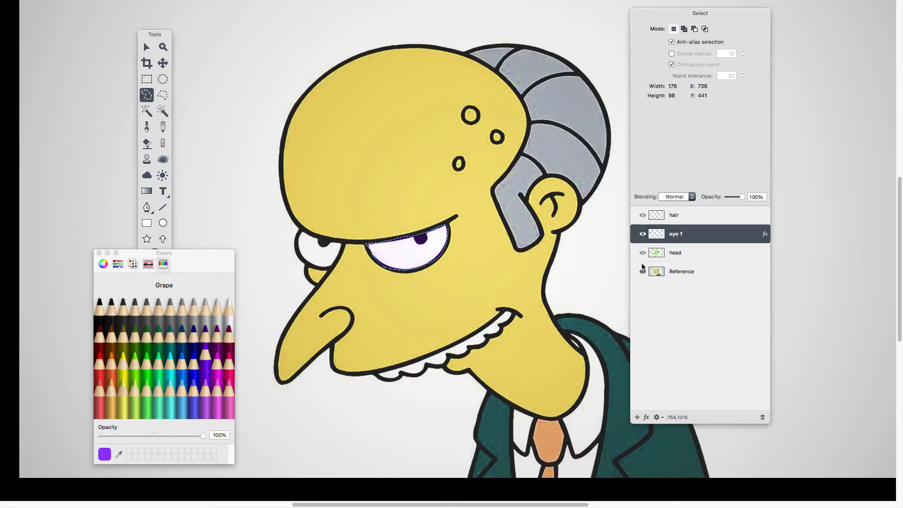
{"action": "left_click", "coordinate": [643, 253]}
{"action": "key", "text": "super+z"}
{"action": "key", "text": "super+shift+z"}
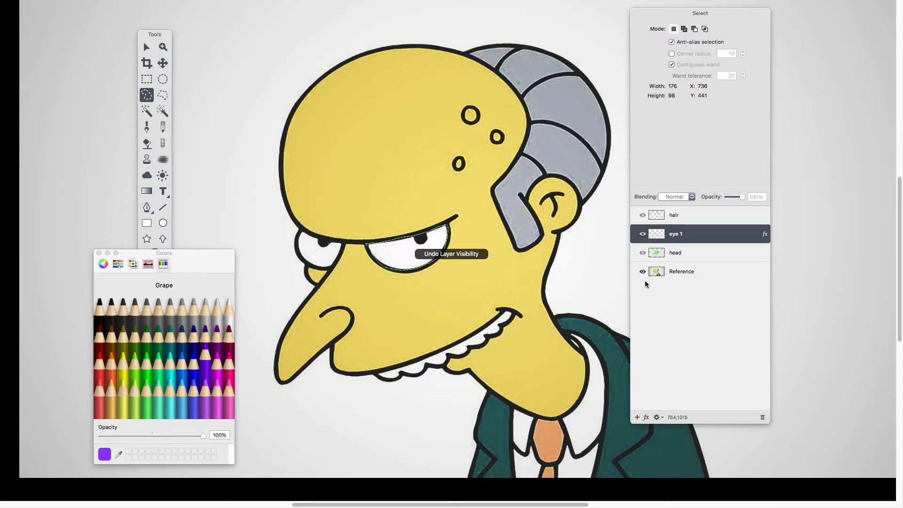
{"action": "key", "text": "super+z"}
{"action": "key", "text": "super+z"}
{"action": "key", "text": "super+z"}
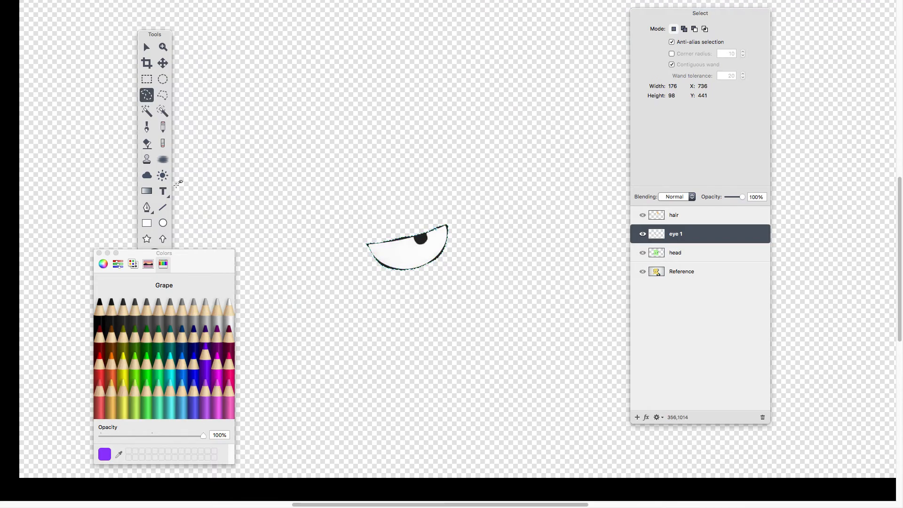
Step: Paint the selected eye on the eye 1 layer with Grape, using the Painting 2 brush at size 38 and 51% opacity
{"action": "left_click", "coordinate": [148, 129]}
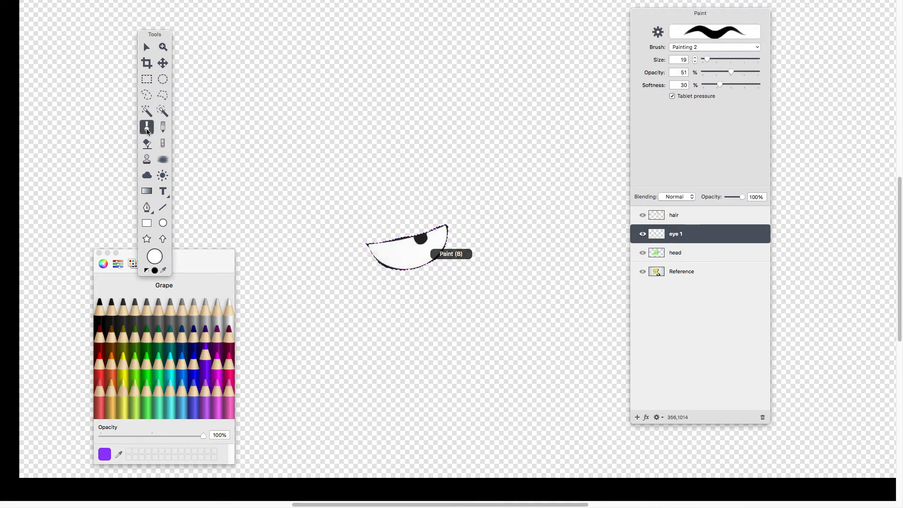
{"action": "left_click_drag", "start_coordinate": [192, 259], "coordinate": [202, 355]}
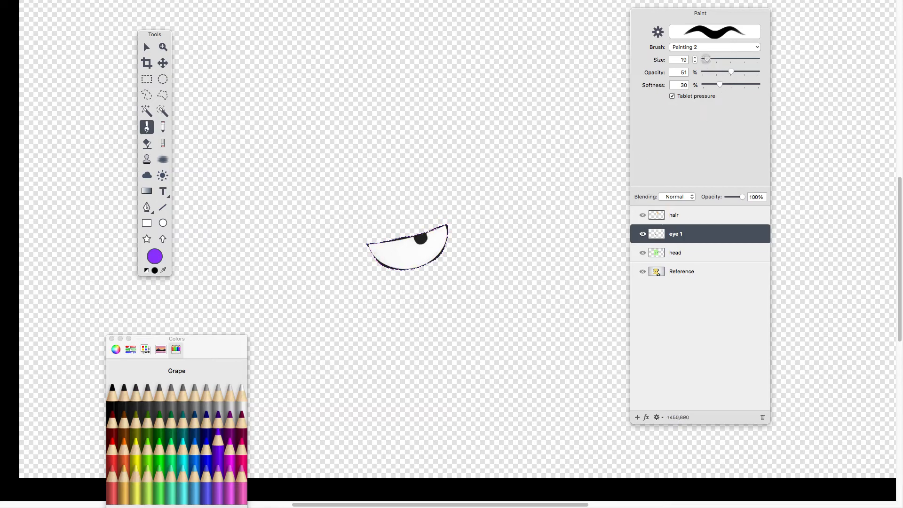
{"action": "left_click_drag", "start_coordinate": [708, 59], "coordinate": [711, 59]}
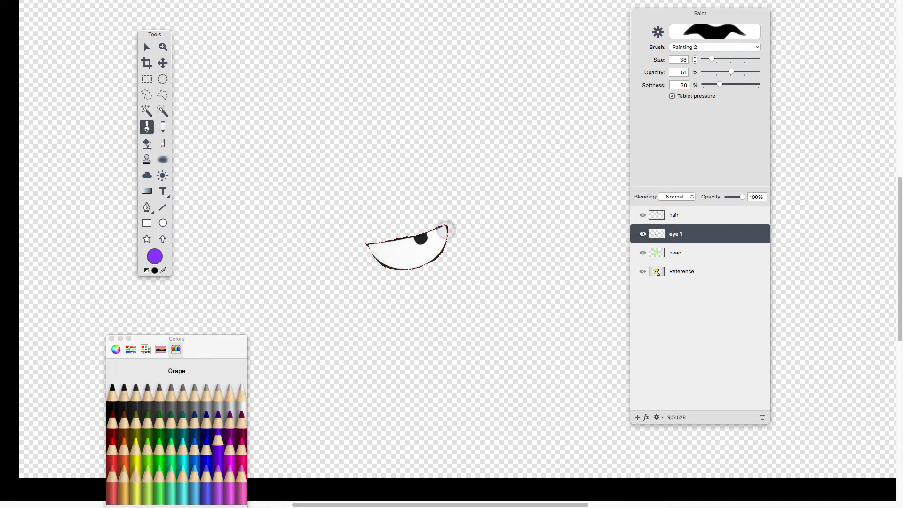
{"action": "left_click_drag", "start_coordinate": [442, 225], "coordinate": [440, 227]}
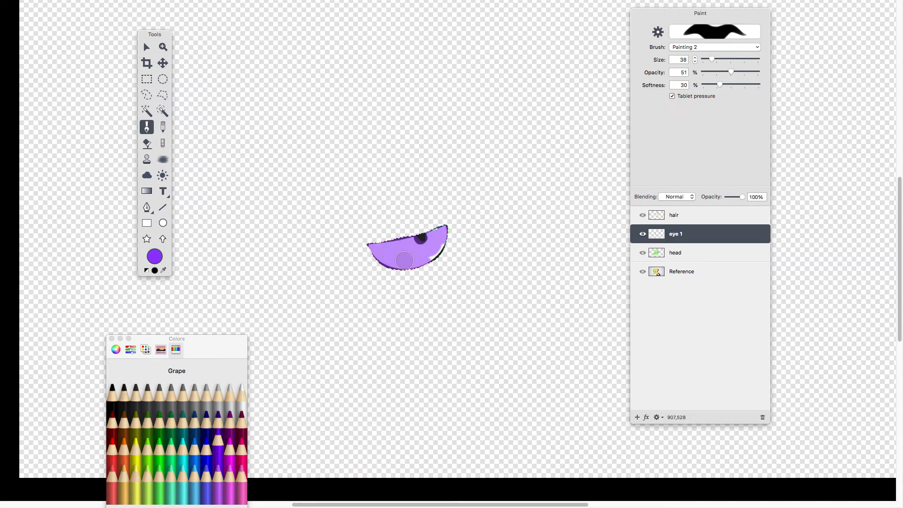
{"action": "left_click_drag", "start_coordinate": [440, 250], "coordinate": [422, 266]}
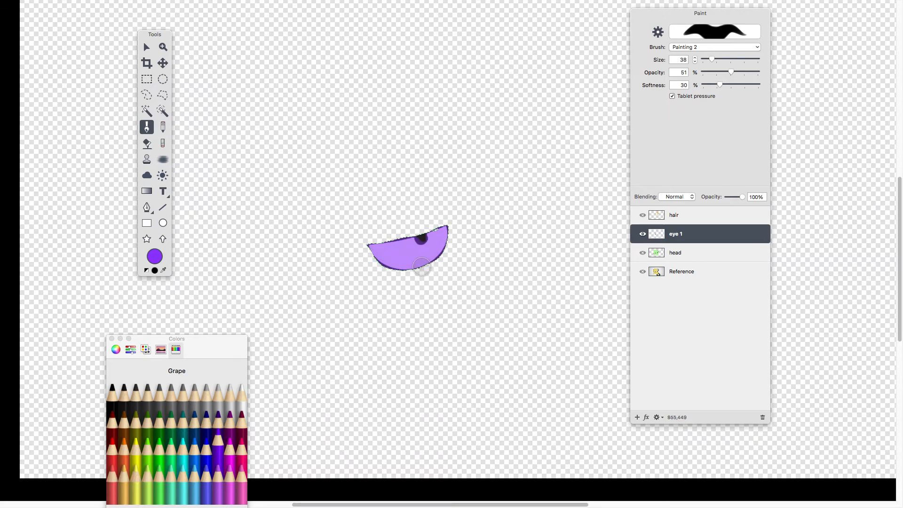
{"action": "key", "text": "super+minus"}
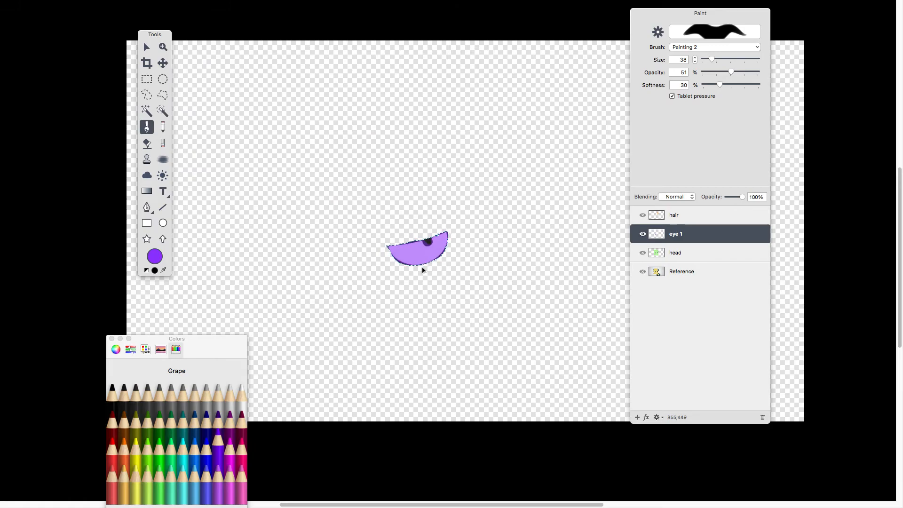
Step: Set the eraser size to 30 and repaint the eye 1 layer's pupil black with the Painting 2 brush at size 38 and 51% opacity
{"action": "key", "text": "super+equal"}
{"action": "left_click", "coordinate": [162, 143]}
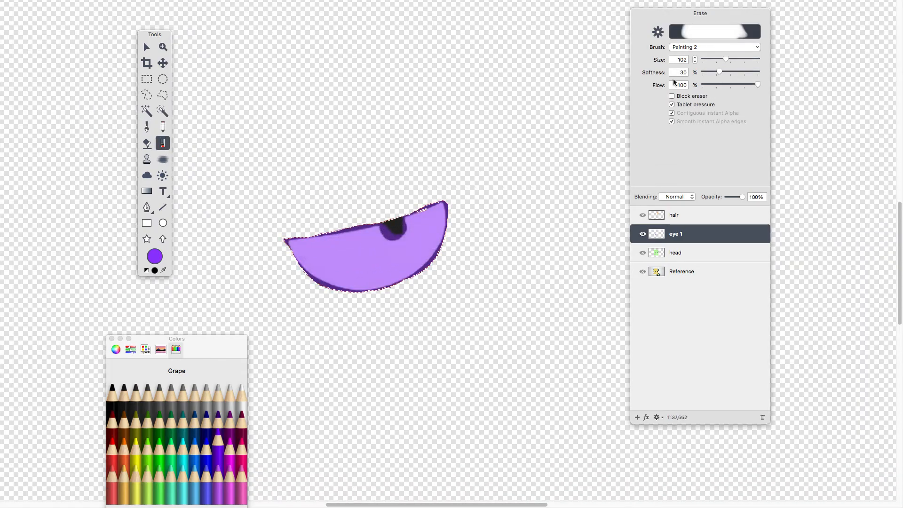
{"action": "left_click_drag", "start_coordinate": [727, 60], "coordinate": [710, 60]}
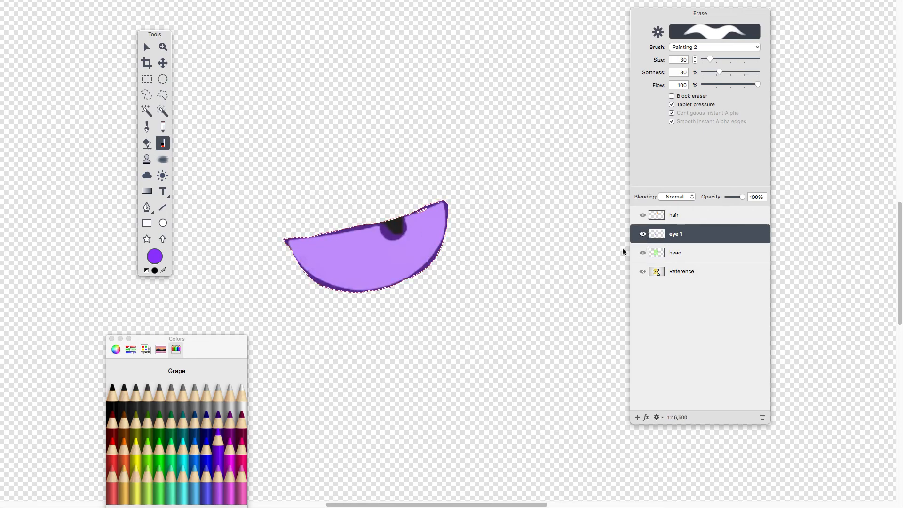
{"action": "left_click", "coordinate": [155, 270]}
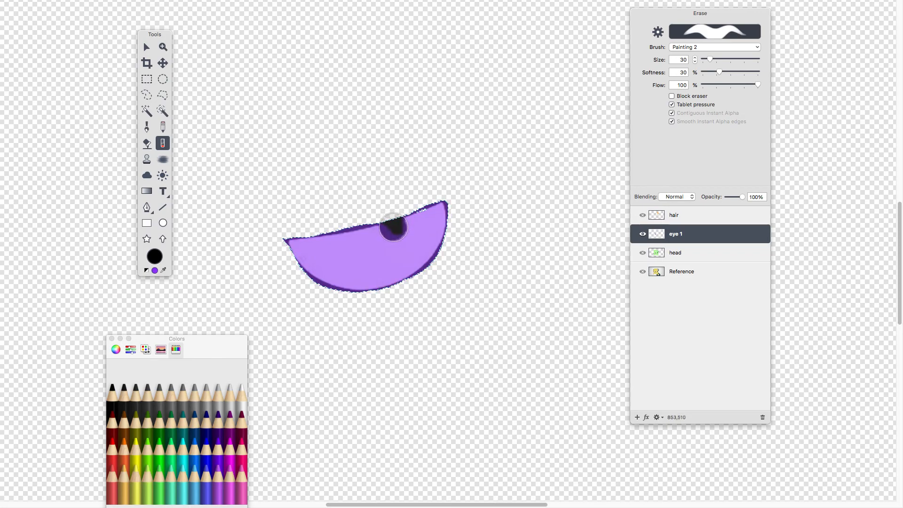
{"action": "left_click", "coordinate": [147, 131]}
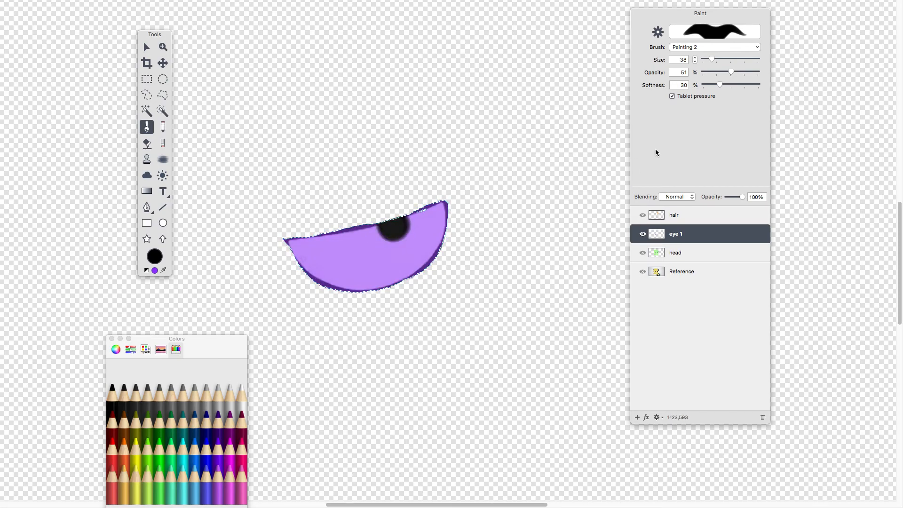
Step: Show the hair, head and Reference layers together with eye 1, and make Reference the active layer
{"action": "key", "text": "super+minus"}
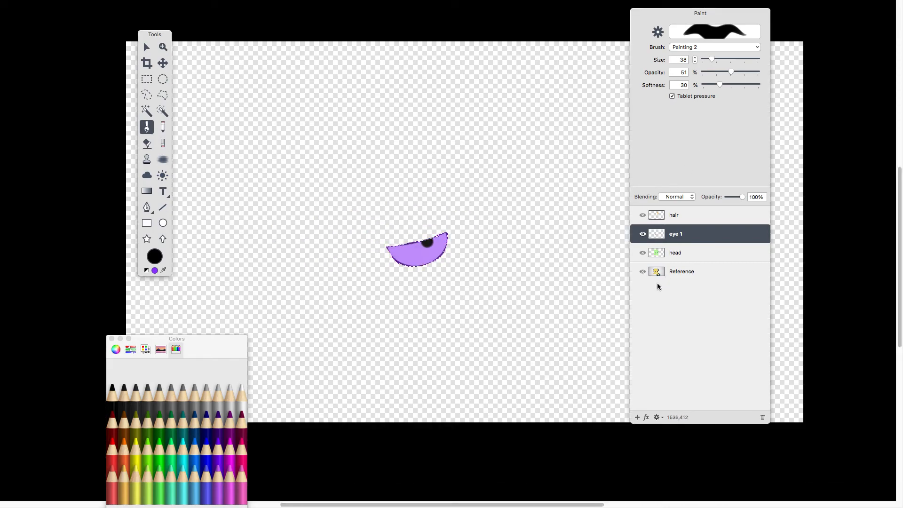
{"action": "left_click", "coordinate": [642, 216]}
{"action": "left_click", "coordinate": [643, 253]}
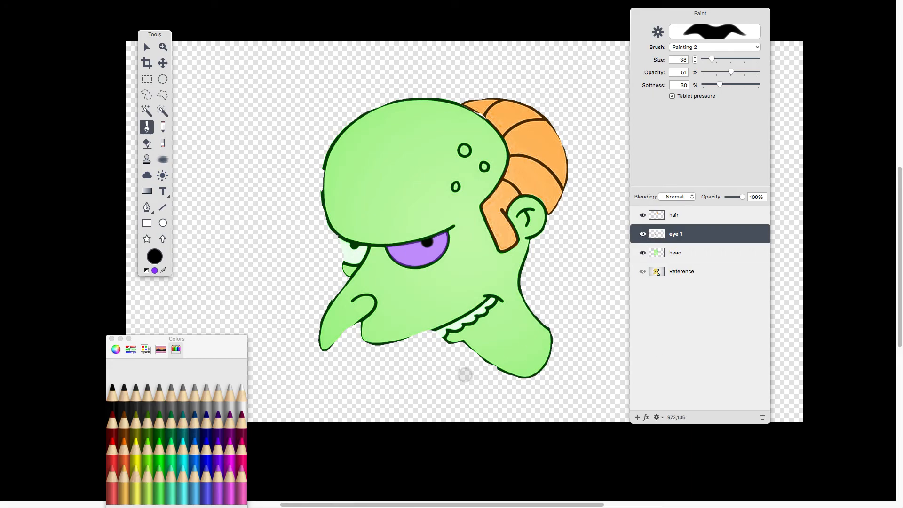
{"action": "left_click", "coordinate": [643, 271]}
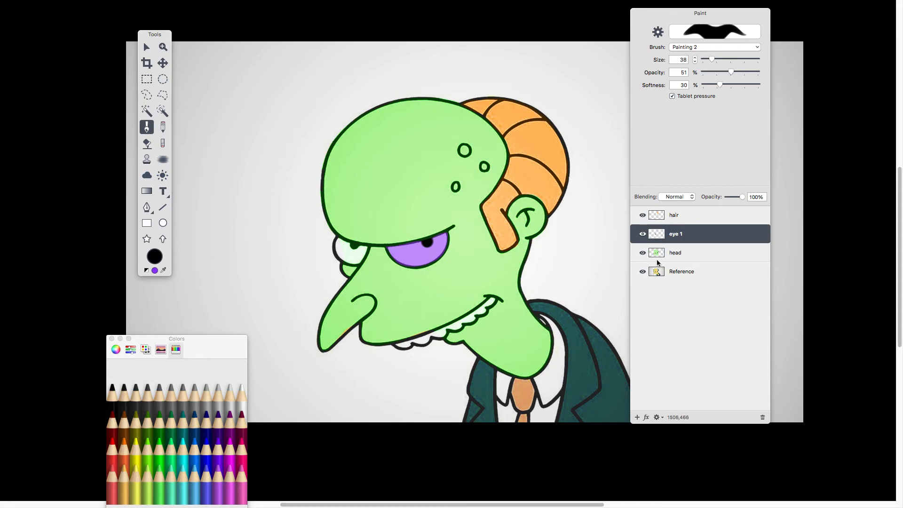
{"action": "left_click", "coordinate": [678, 271]}
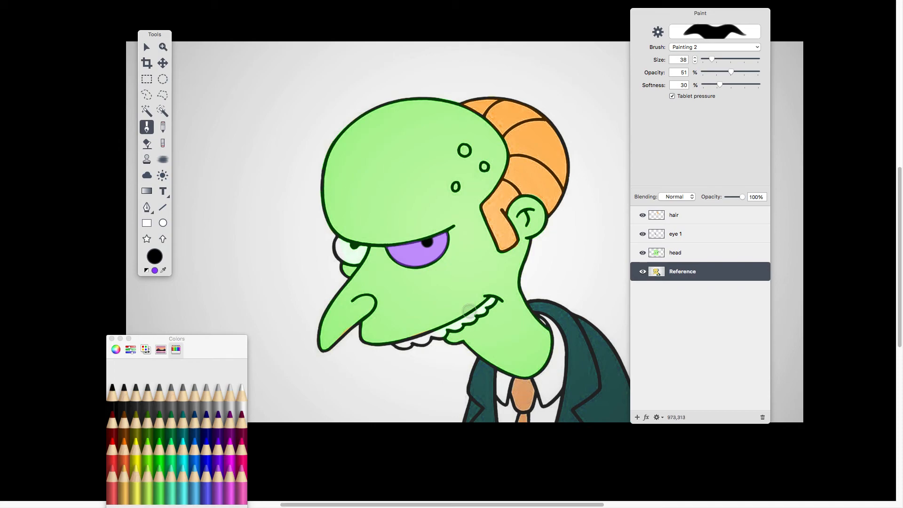
Step: Compare the recolored parts with the original by hiding the eye 1, hair and head layers and showing them again
{"action": "left_click", "coordinate": [642, 234]}
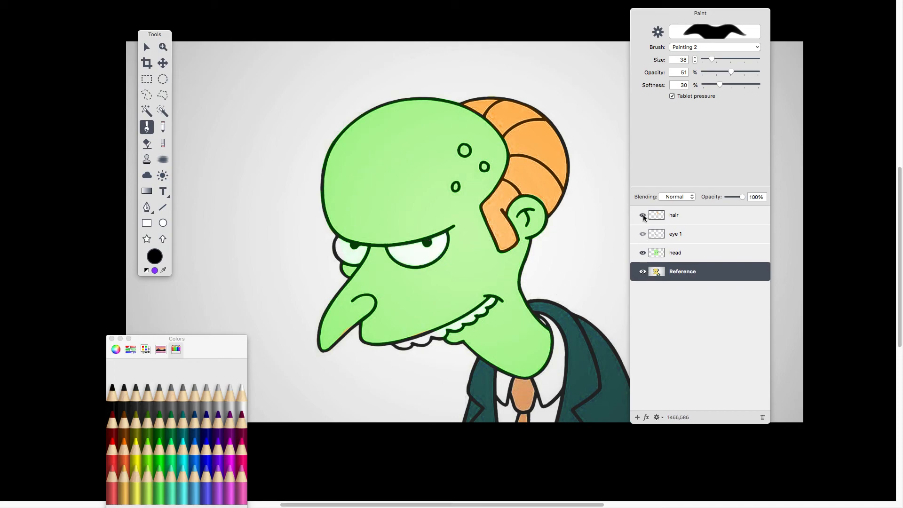
{"action": "left_click", "coordinate": [642, 215]}
{"action": "left_click", "coordinate": [642, 253]}
{"action": "left_click", "coordinate": [643, 252]}
{"action": "left_click", "coordinate": [643, 234]}
{"action": "left_click", "coordinate": [643, 215]}
Step: Move the paint and layers palette off the artwork, hide the hair, eye 1 and head layers, and toggle the Reference layer's visibility off and on
{"action": "scroll", "coordinate": [567, 377], "scroll_direction": "down", "scroll_amount": 5}
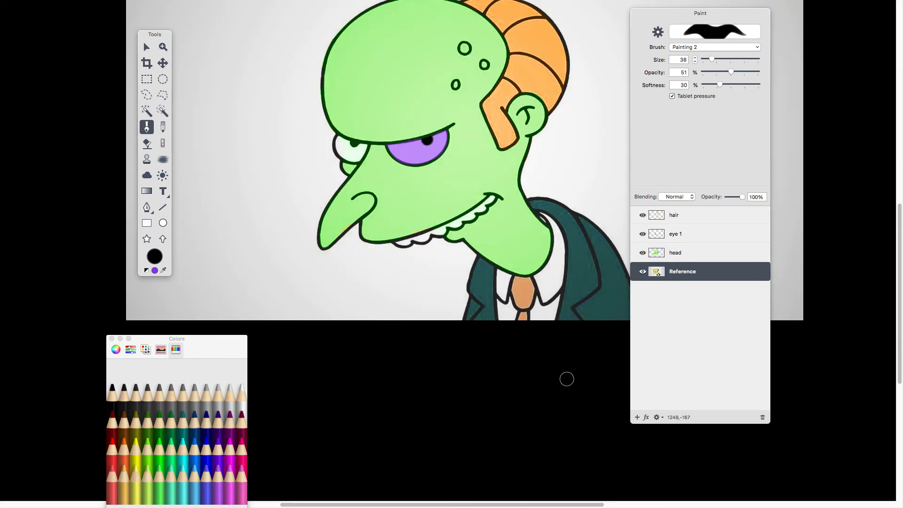
{"action": "scroll", "coordinate": [551, 344], "scroll_direction": "up", "scroll_amount": 3}
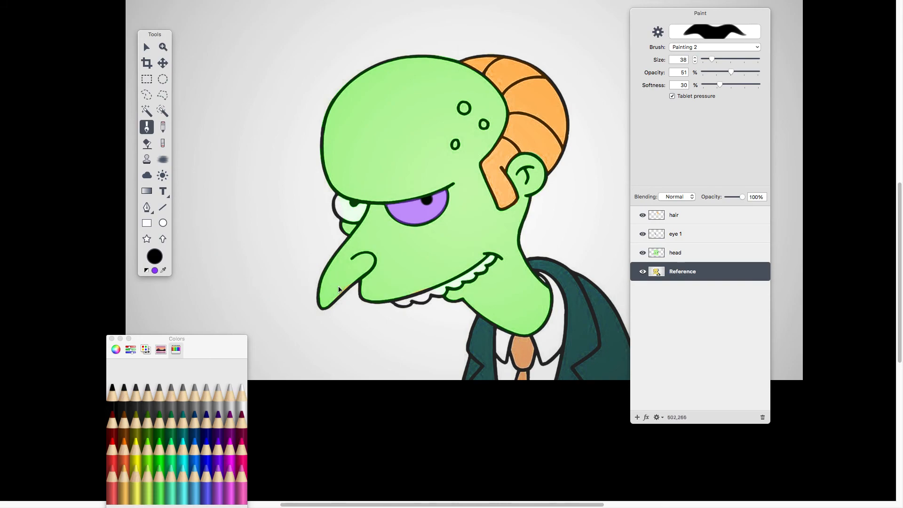
{"action": "scroll", "coordinate": [338, 286], "scroll_direction": "up", "scroll_amount": 2}
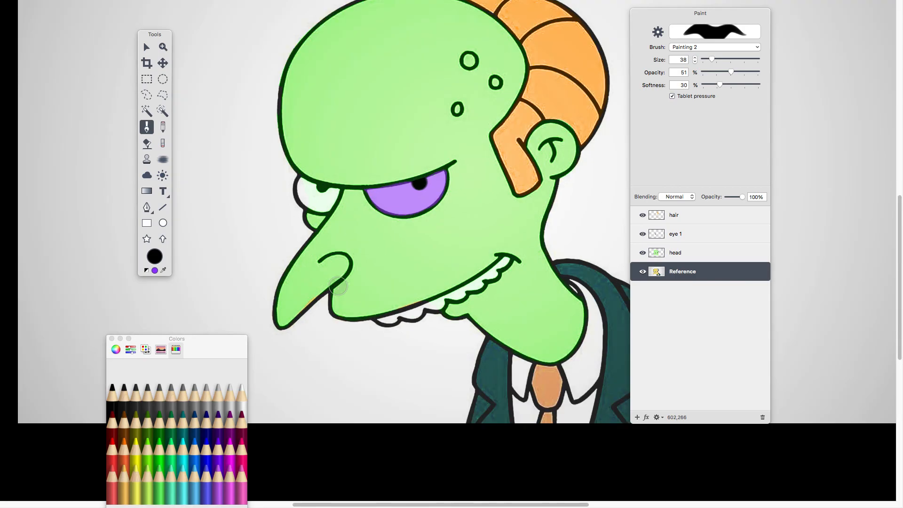
{"action": "scroll", "coordinate": [441, 208], "scroll_direction": "up", "scroll_amount": 3}
{"action": "scroll", "coordinate": [442, 207], "scroll_direction": "right", "scroll_amount": 1}
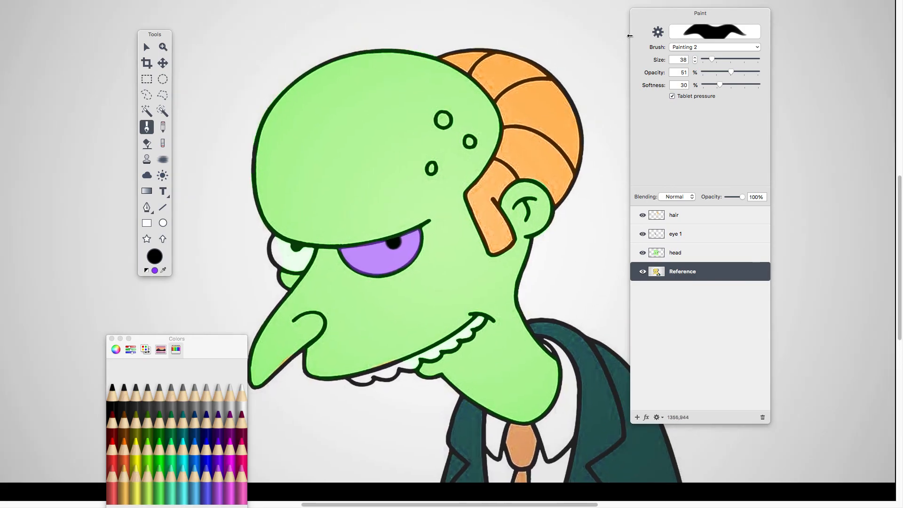
{"action": "left_click_drag", "start_coordinate": [639, 21], "coordinate": [674, 20]}
{"action": "left_click", "coordinate": [676, 214]}
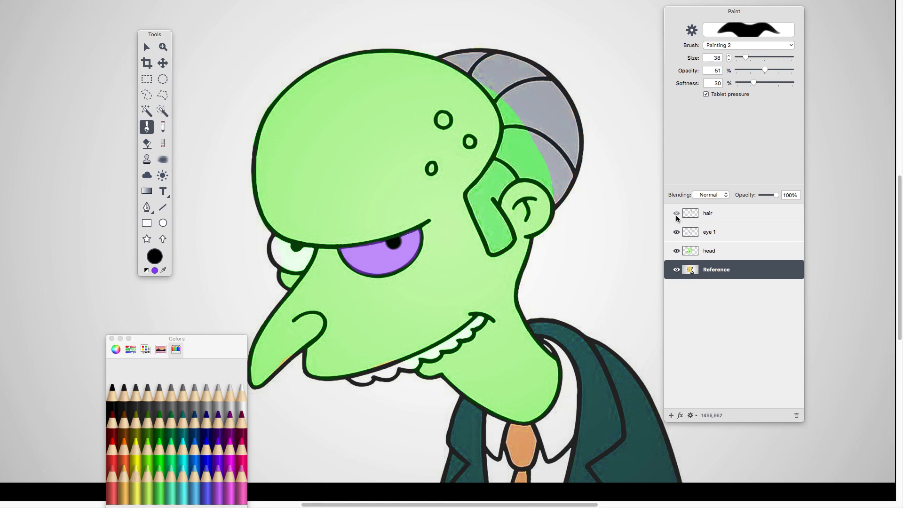
{"action": "left_click", "coordinate": [678, 232]}
{"action": "left_click", "coordinate": [677, 255]}
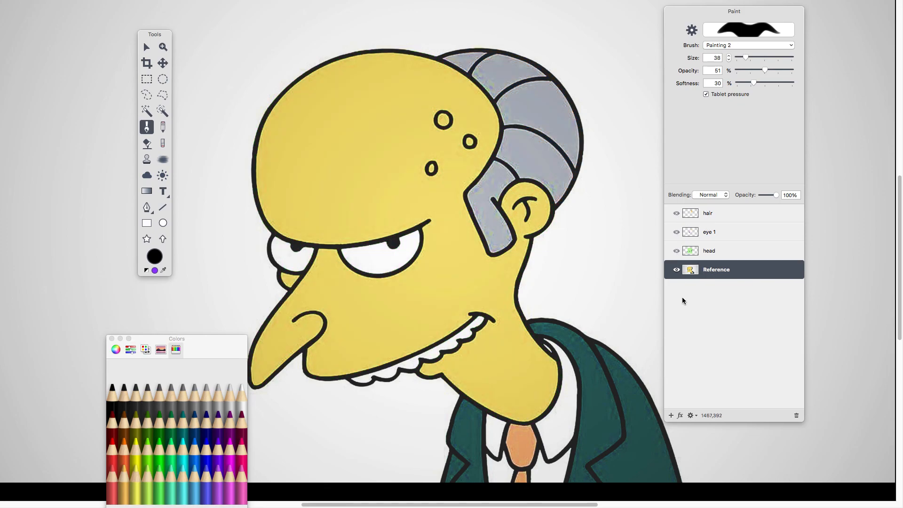
{"action": "left_click", "coordinate": [679, 271]}
{"action": "left_click", "coordinate": [679, 270]}
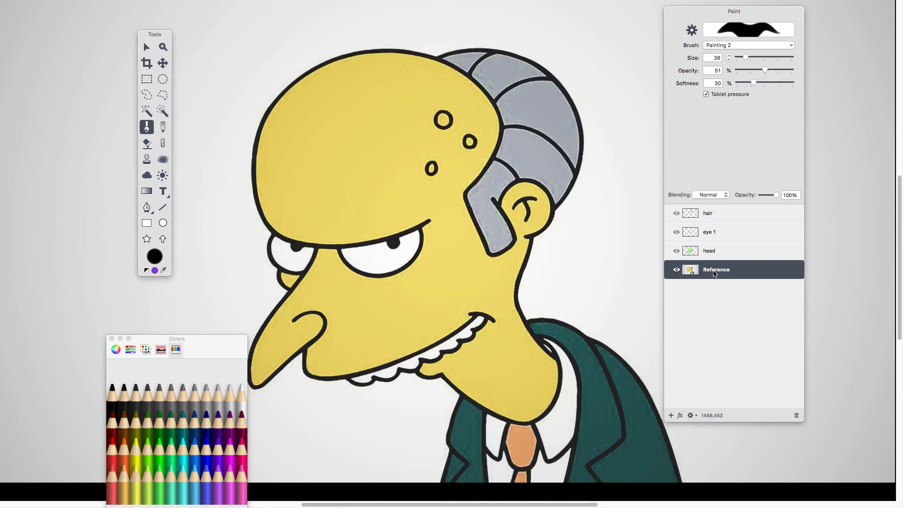